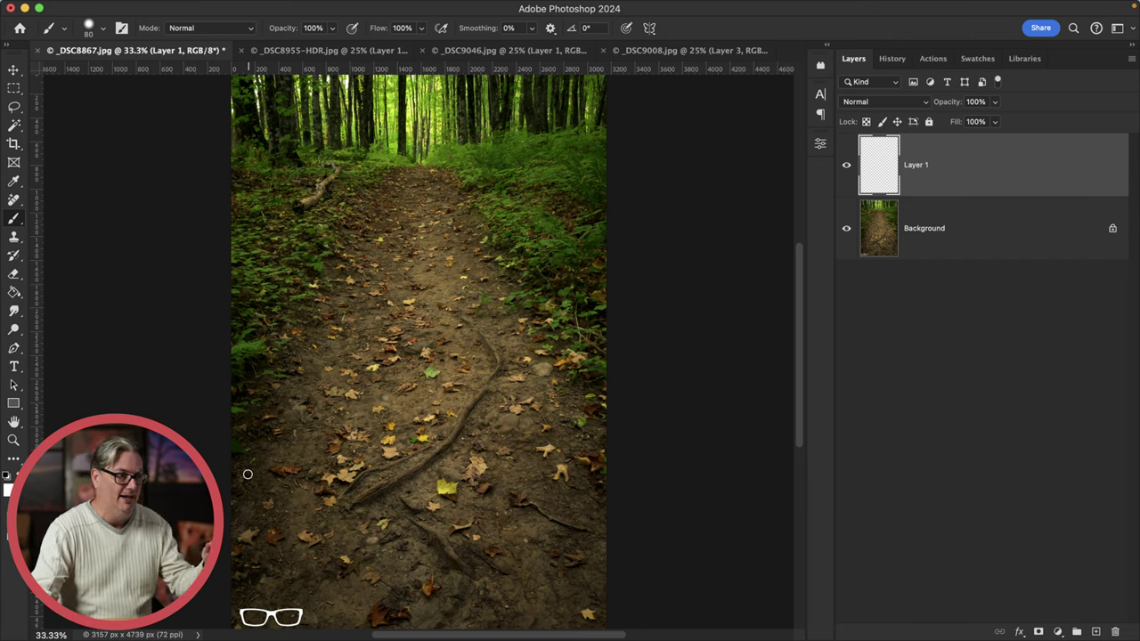
# Paint white lines along both trail edges and a stick figure, hide them, then show _DSC8955-HDR.
pyautogui.moveTo(244, 477); pyautogui.dragTo(367, 186)
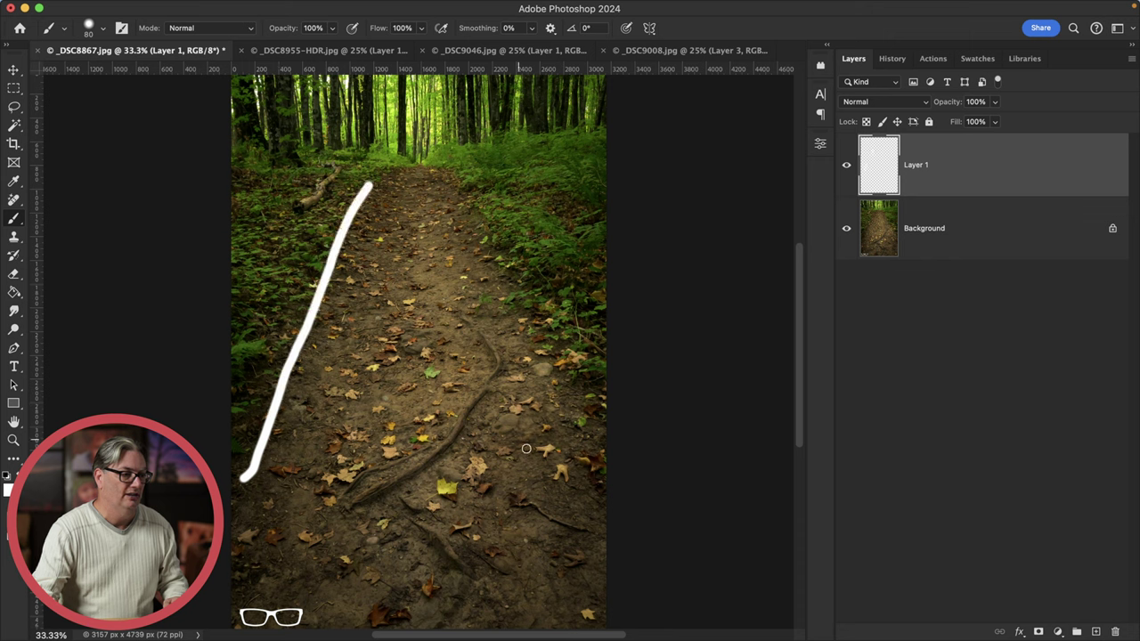
pyautogui.moveTo(590, 507); pyautogui.dragTo(475, 180)
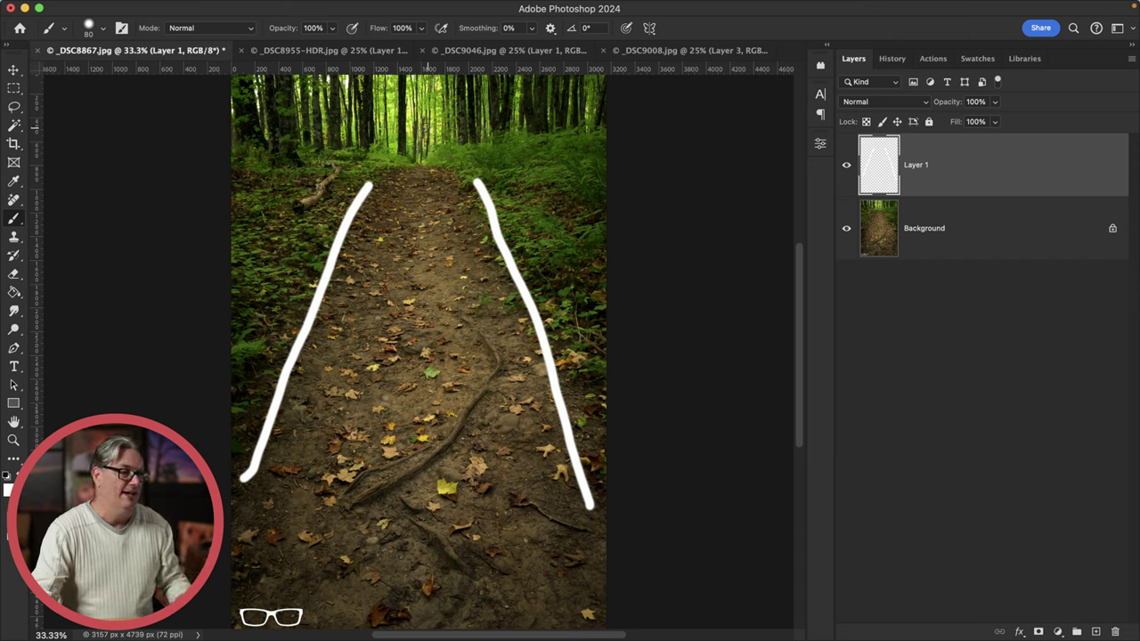
pyautogui.moveTo(424, 127)
pyautogui.mouseDown()
pyautogui.moveTo(405, 147)
pyautogui.moveTo(417, 134)
pyautogui.moveTo(425, 215)
pyautogui.moveTo(412, 240)
pyautogui.moveTo(443, 241)
pyautogui.mouseUp()
pyautogui.moveTo(428, 184)
pyautogui.mouseDown()
pyautogui.moveTo(456, 174)
pyautogui.moveTo(394, 171)
pyautogui.mouseUp()
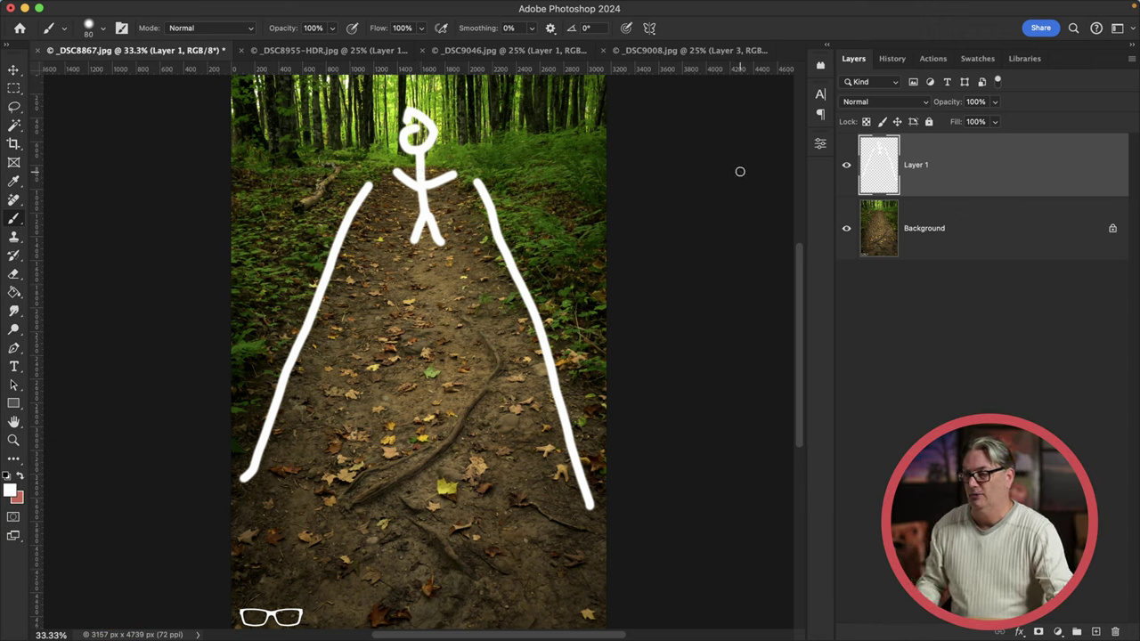
pyautogui.click(847, 165)
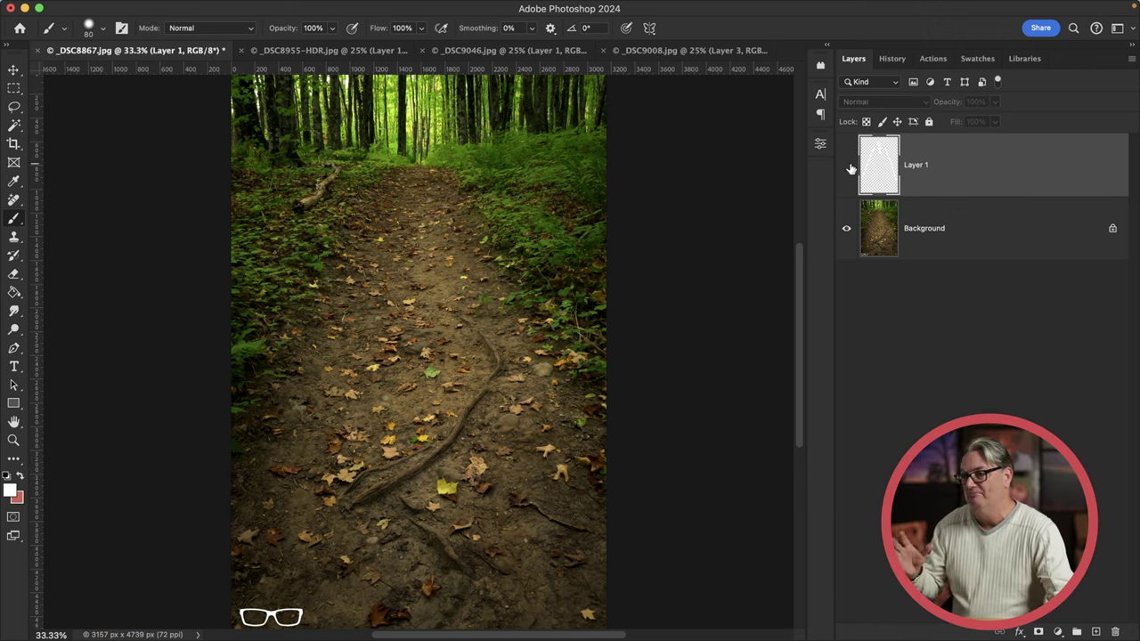
pyautogui.click(313, 51)
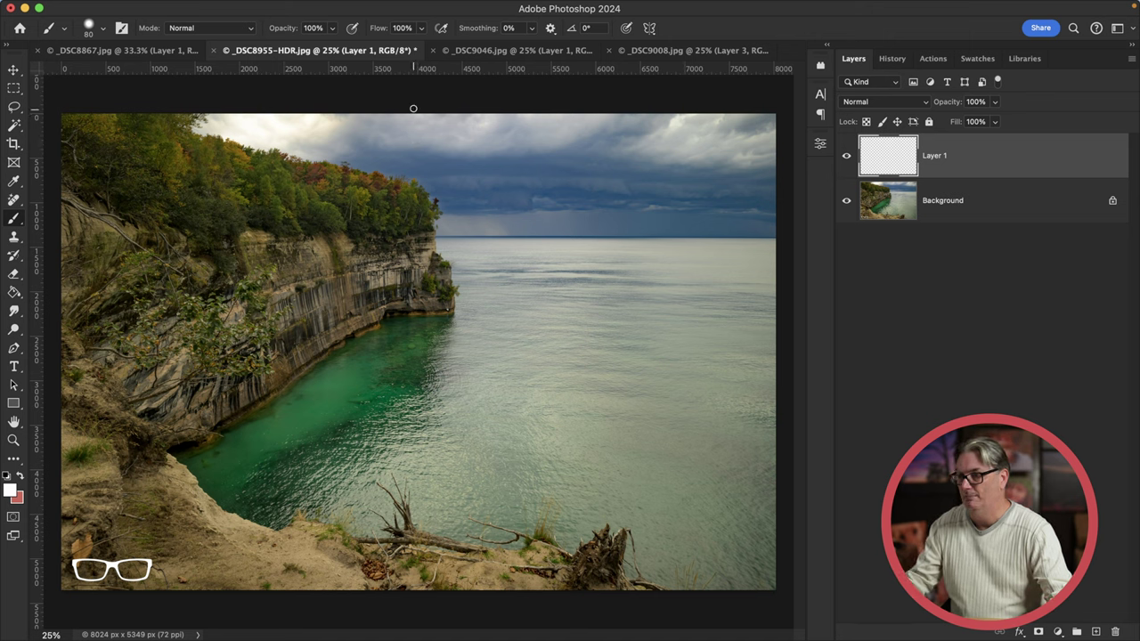
# Outline the green cove's shoreline up the cliff edge, undoing the stray vertical and horizon strokes.
pyautogui.moveTo(413, 108)
pyautogui.mouseDown()
pyautogui.moveTo(417, 446)
pyautogui.moveTo(451, 592)
pyautogui.mouseUp()
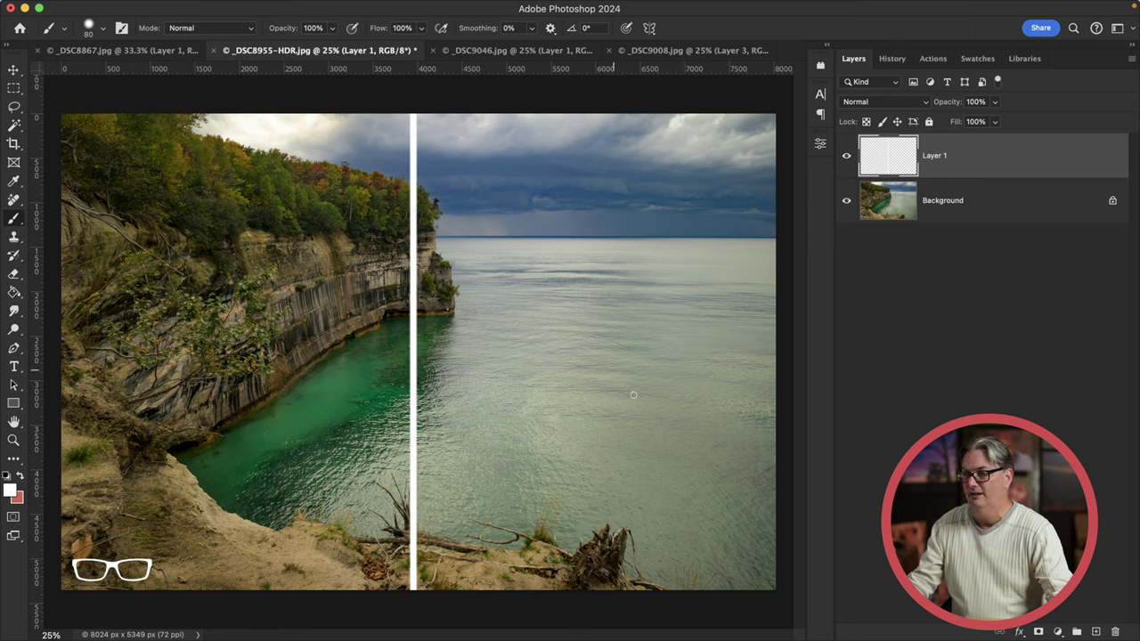
pyautogui.press('super+z')
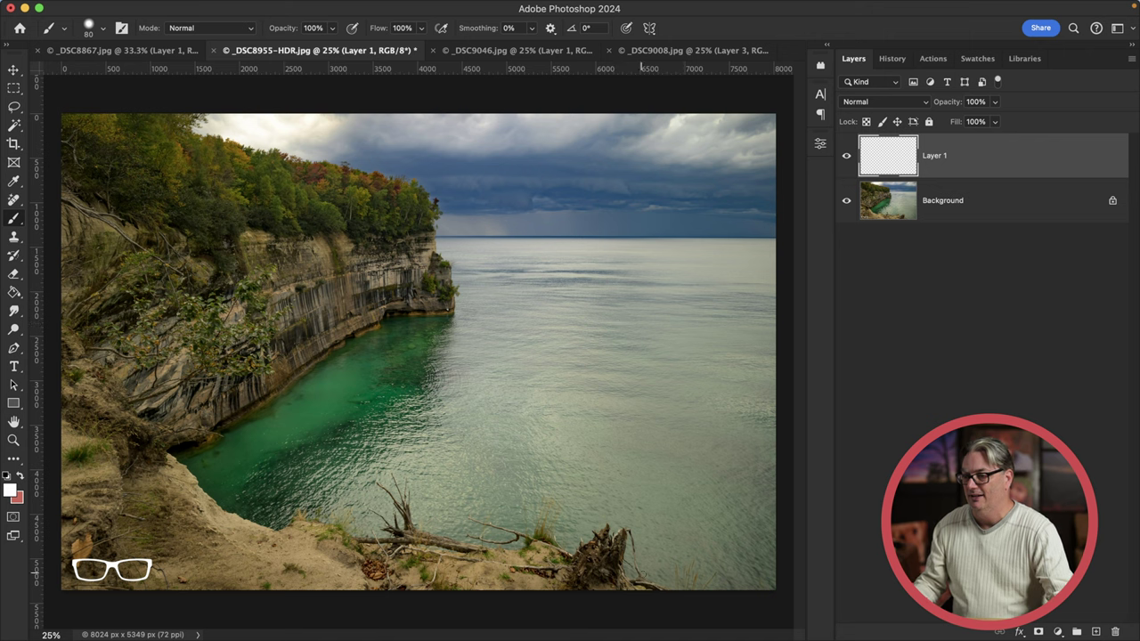
pyautogui.moveTo(641, 581)
pyautogui.mouseDown()
pyautogui.moveTo(559, 532)
pyautogui.moveTo(446, 543)
pyautogui.moveTo(352, 521)
pyautogui.moveTo(254, 518)
pyautogui.moveTo(183, 466)
pyautogui.moveTo(351, 335)
pyautogui.moveTo(378, 320)
pyautogui.moveTo(447, 315)
pyautogui.mouseUp()
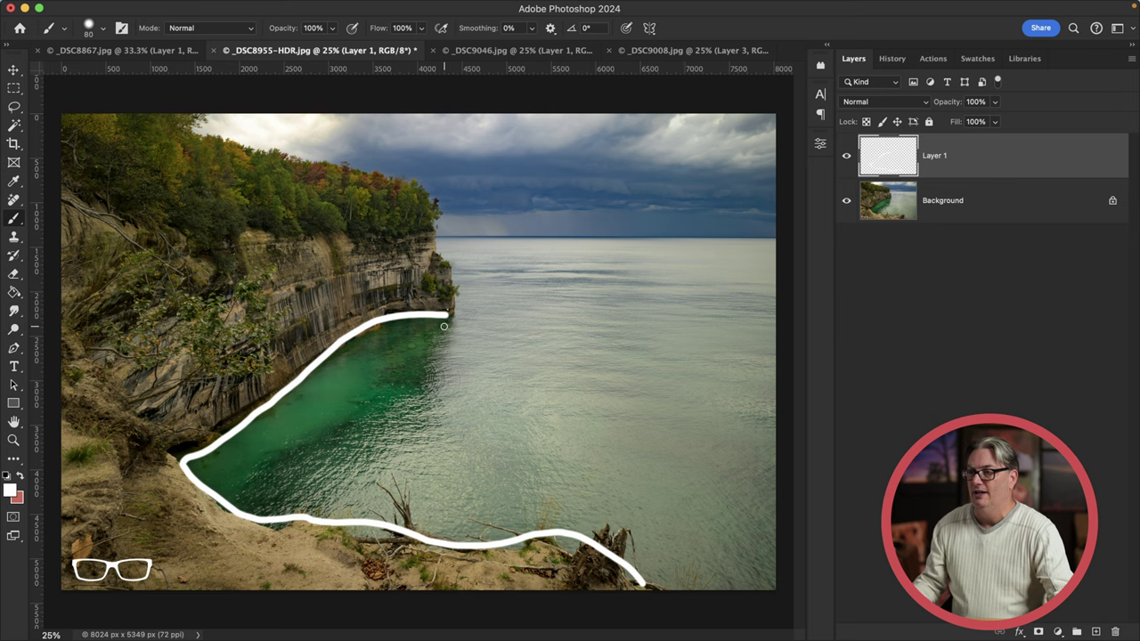
pyautogui.moveTo(444, 326)
pyautogui.mouseDown()
pyautogui.moveTo(452, 260)
pyautogui.moveTo(435, 236)
pyautogui.mouseUp()
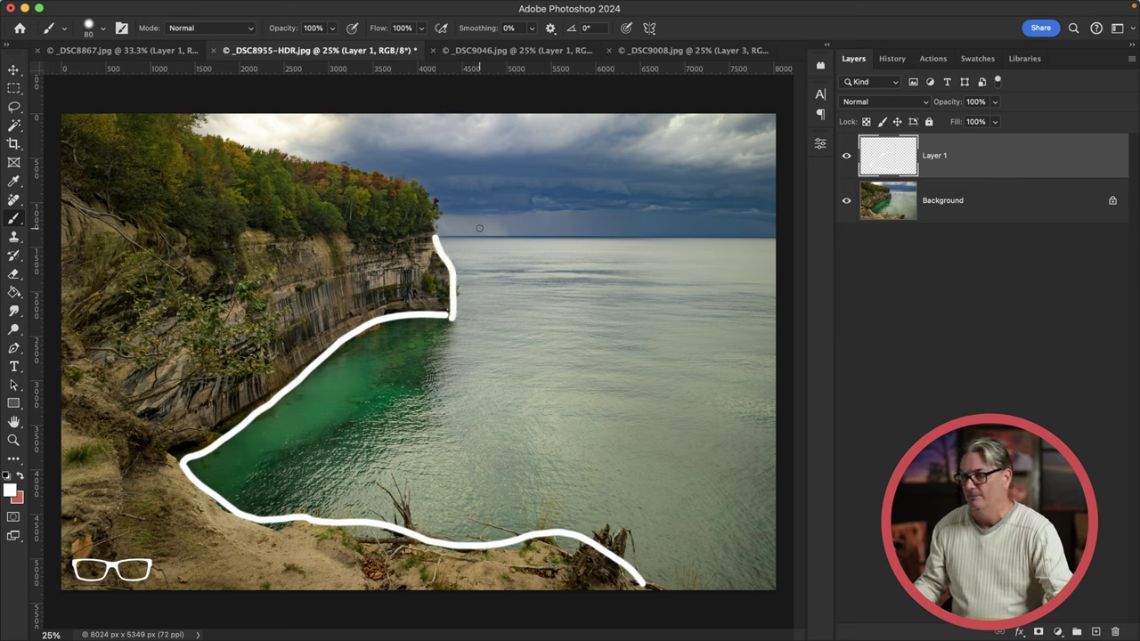
pyautogui.moveTo(436, 237); pyautogui.dragTo(785, 236)
pyautogui.press('super+z')
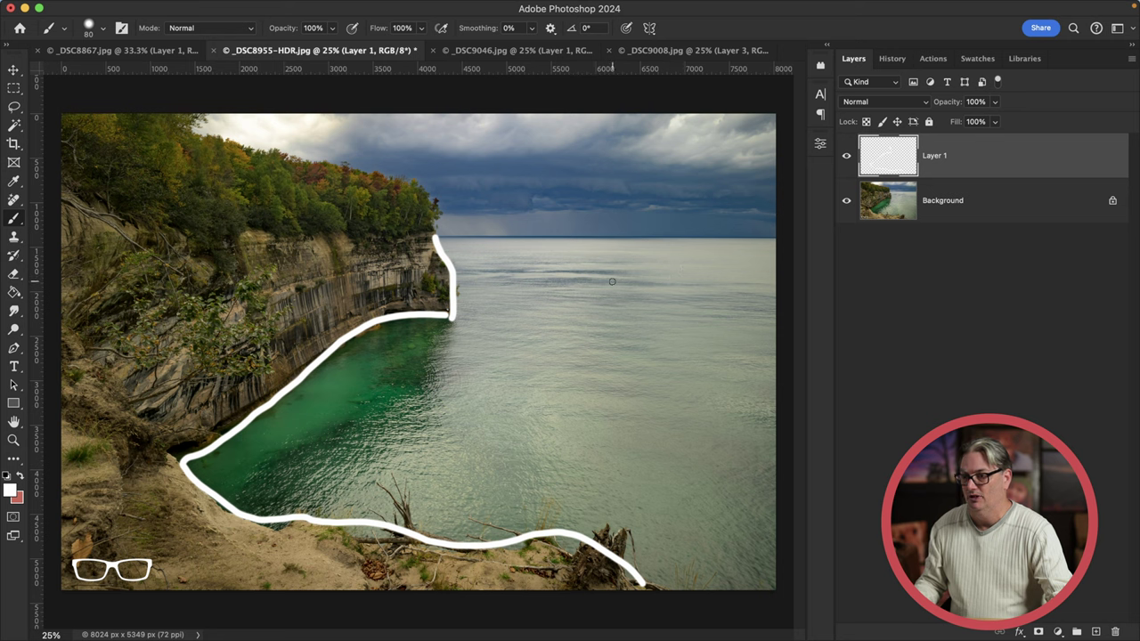
# Sketch a sailboat on the water, hide Layer 1, and bring up the _DSC9008 photo.
pyautogui.moveTo(613, 276)
pyautogui.mouseDown()
pyautogui.moveTo(618, 293)
pyautogui.moveTo(681, 293)
pyautogui.moveTo(708, 274)
pyautogui.moveTo(616, 277)
pyautogui.moveTo(644, 251)
pyautogui.moveTo(648, 216)
pyautogui.moveTo(668, 250)
pyautogui.moveTo(645, 260)
pyautogui.mouseUp()
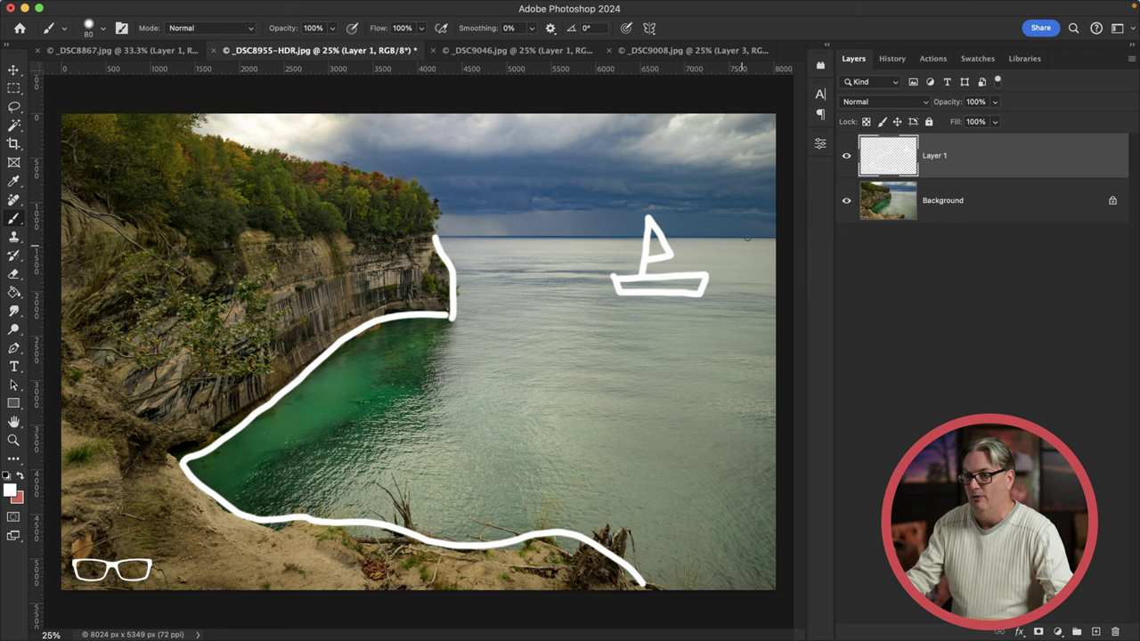
pyautogui.click(846, 155)
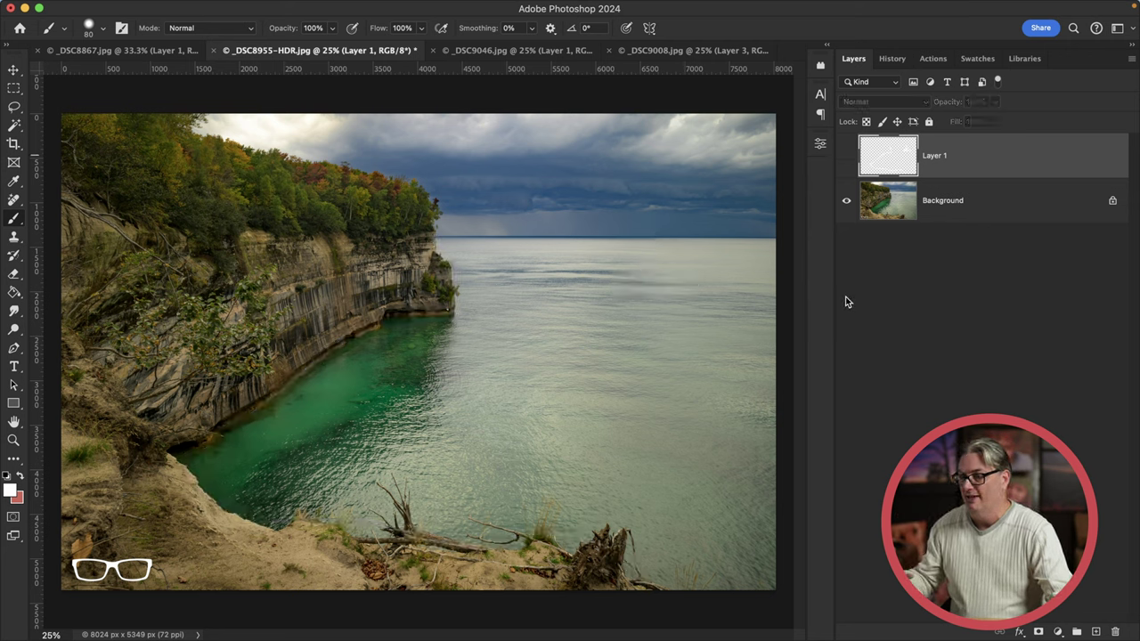
pyautogui.click(615, 568)
pyautogui.click(570, 258)
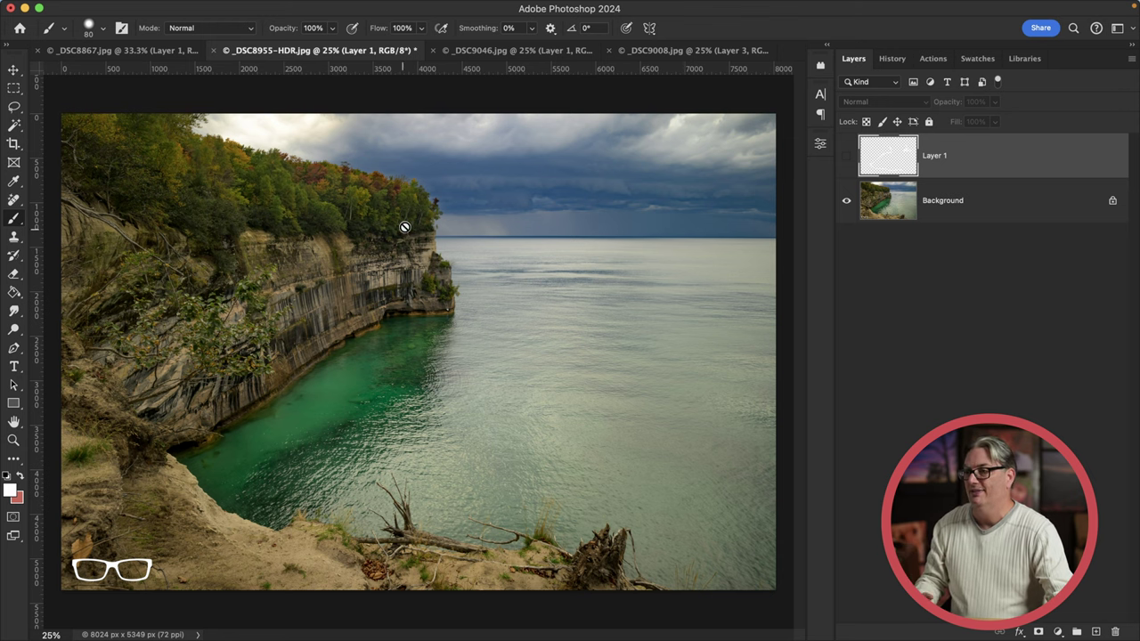
pyautogui.click(656, 50)
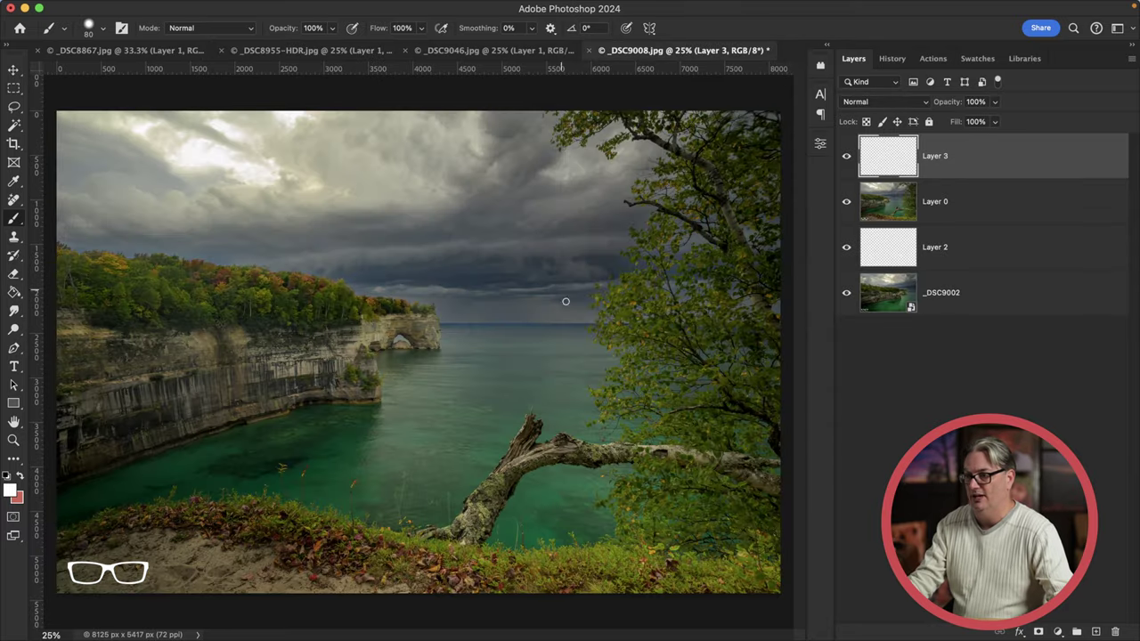
# Trace the grassy foreground, a sandy spot, the cliff top and the fallen branch in white.
pyautogui.click(371, 51)
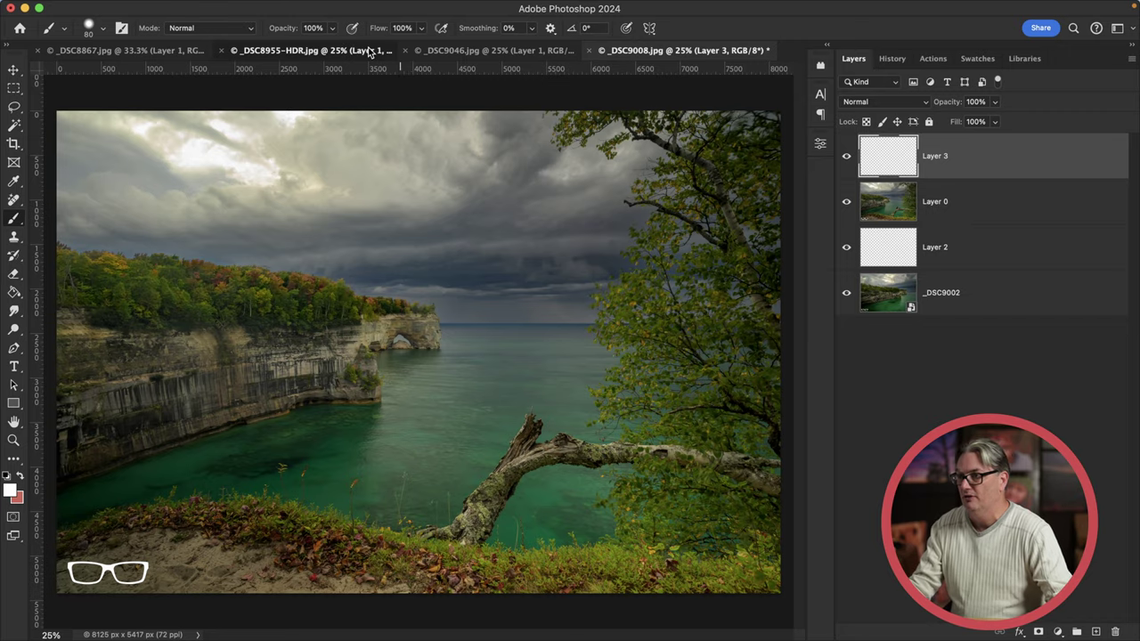
pyautogui.click(668, 51)
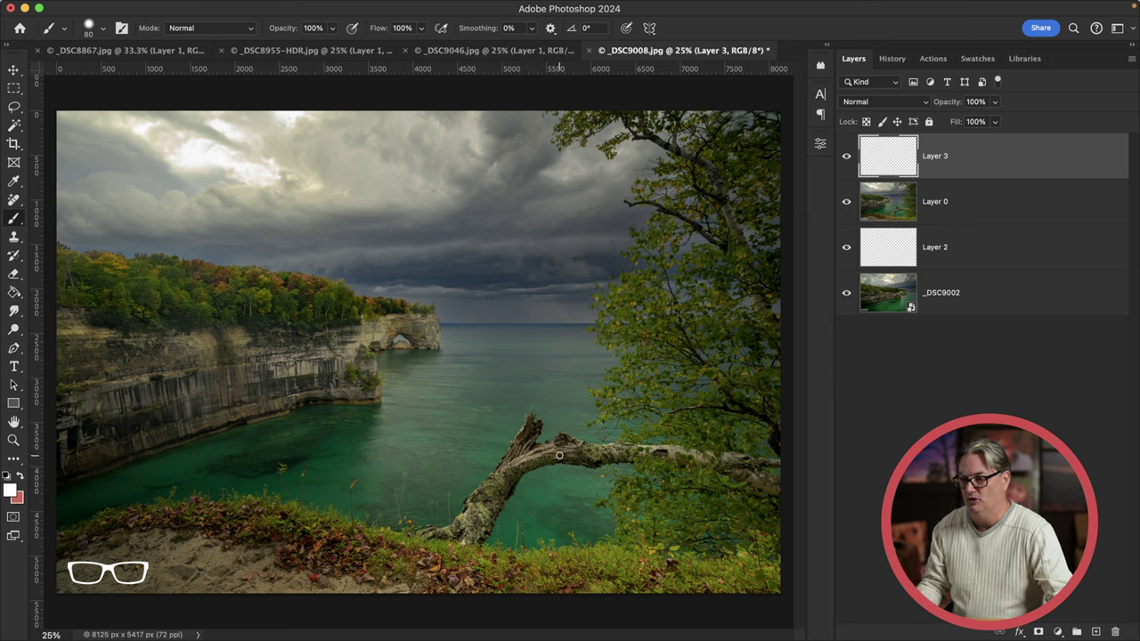
pyautogui.moveTo(775, 563)
pyautogui.mouseDown()
pyautogui.moveTo(593, 544)
pyautogui.moveTo(489, 552)
pyautogui.moveTo(312, 507)
pyautogui.moveTo(158, 500)
pyautogui.moveTo(68, 529)
pyautogui.mouseUp()
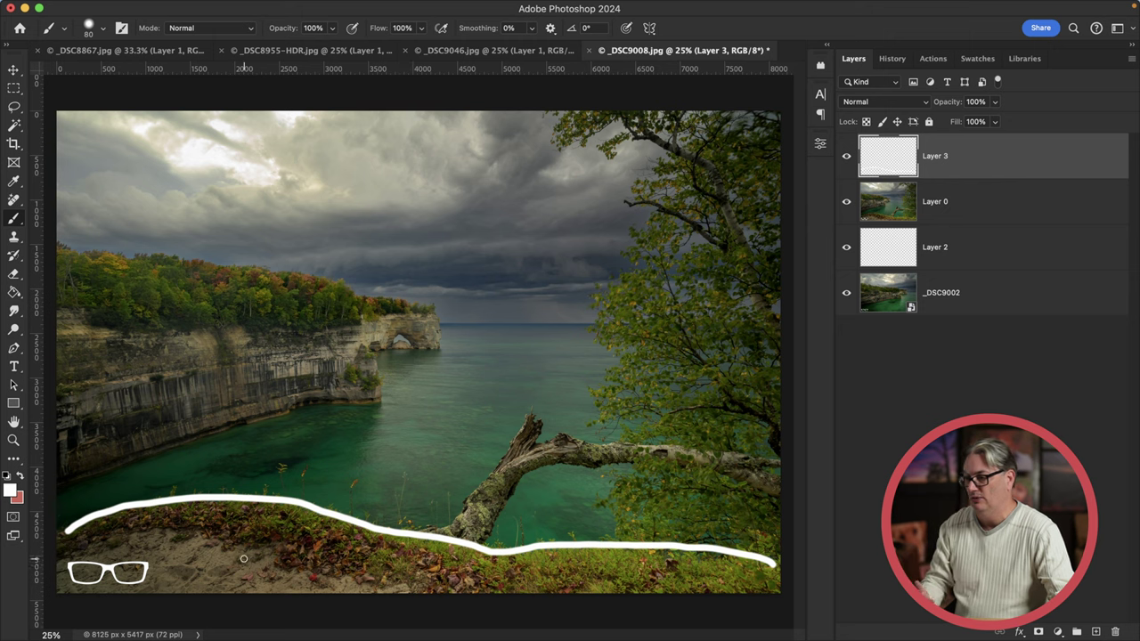
pyautogui.moveTo(234, 554)
pyautogui.mouseDown()
pyautogui.moveTo(185, 552)
pyautogui.moveTo(224, 568)
pyautogui.mouseUp()
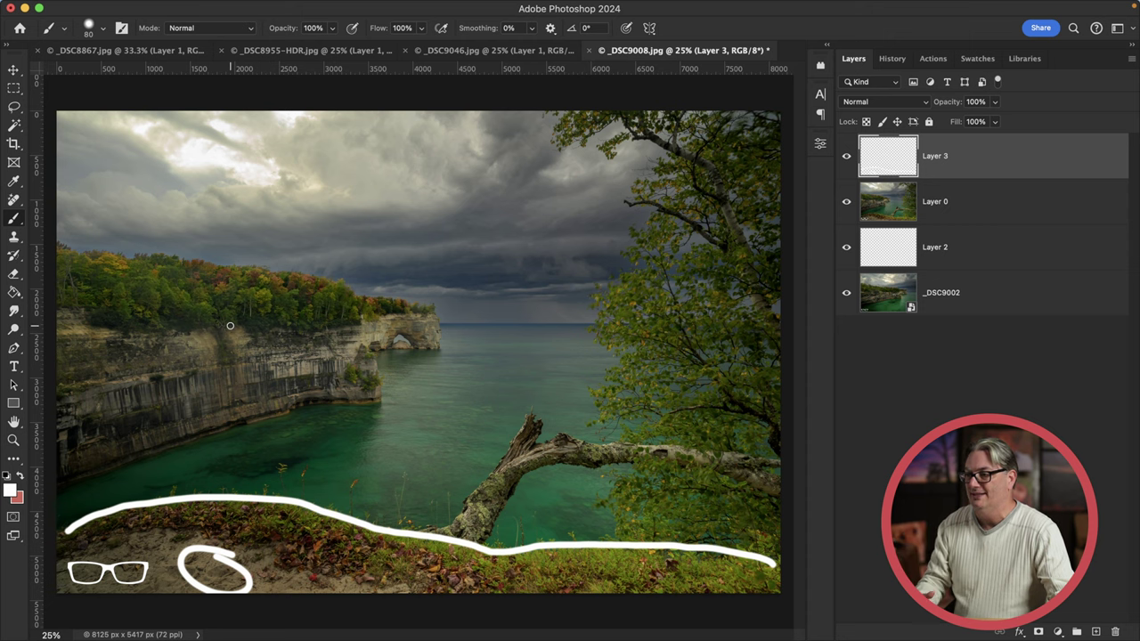
pyautogui.moveTo(230, 326); pyautogui.dragTo(411, 314)
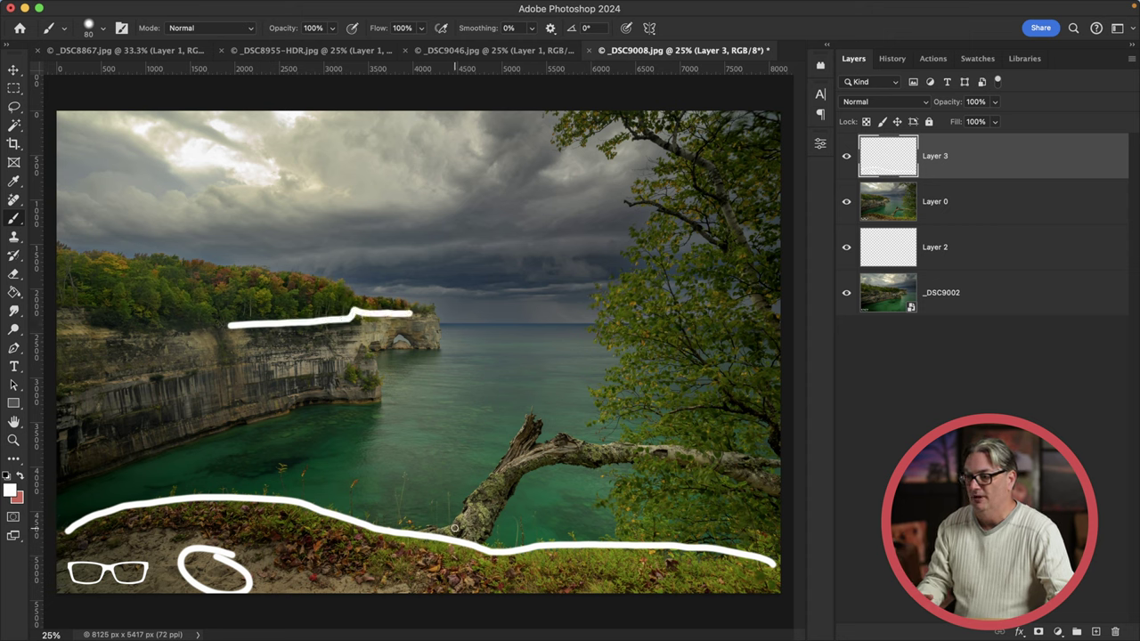
pyautogui.moveTo(454, 528)
pyautogui.mouseDown()
pyautogui.moveTo(523, 450)
pyautogui.moveTo(717, 459)
pyautogui.moveTo(776, 485)
pyautogui.mouseUp()
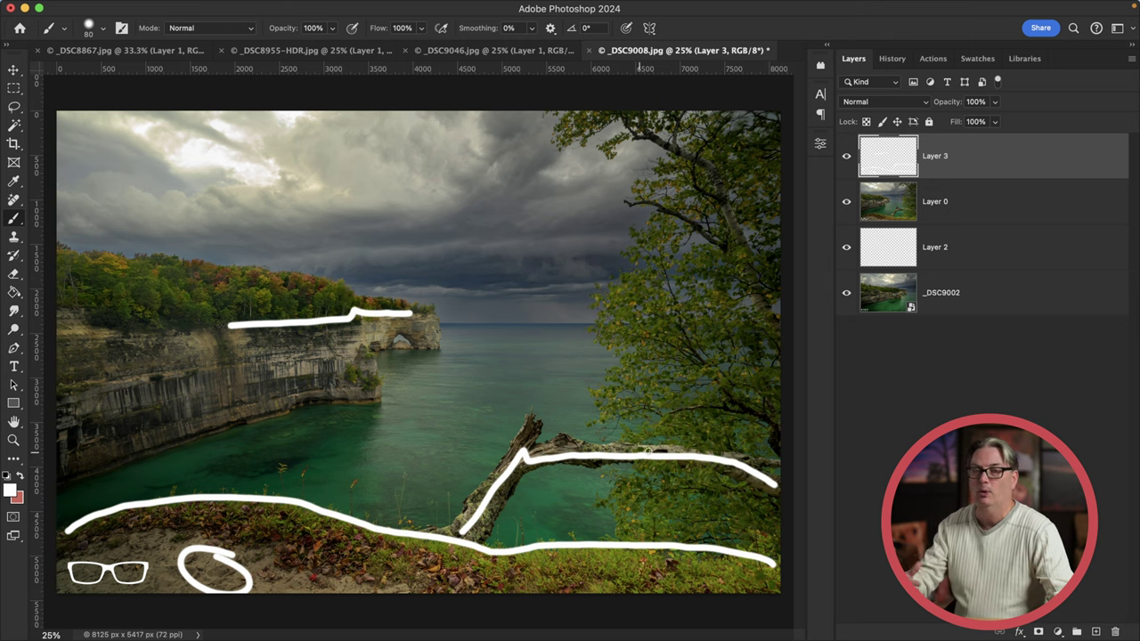
# Zigzag down the right-hand tree, add a straight vertical center line, and hide Layer 3.
pyautogui.moveTo(729, 149)
pyautogui.mouseDown()
pyautogui.moveTo(710, 181)
pyautogui.moveTo(729, 337)
pyautogui.moveTo(758, 400)
pyautogui.moveTo(753, 437)
pyautogui.mouseUp()
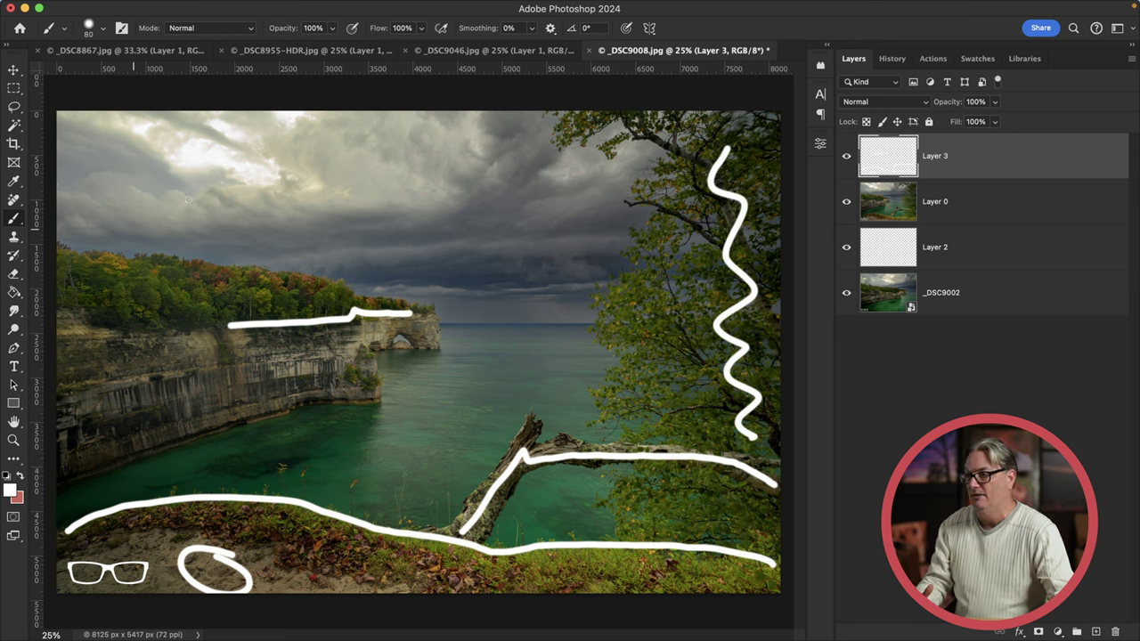
pyautogui.keyDown('shift'); pyautogui.click(423, 112); pyautogui.keyUp('shift')
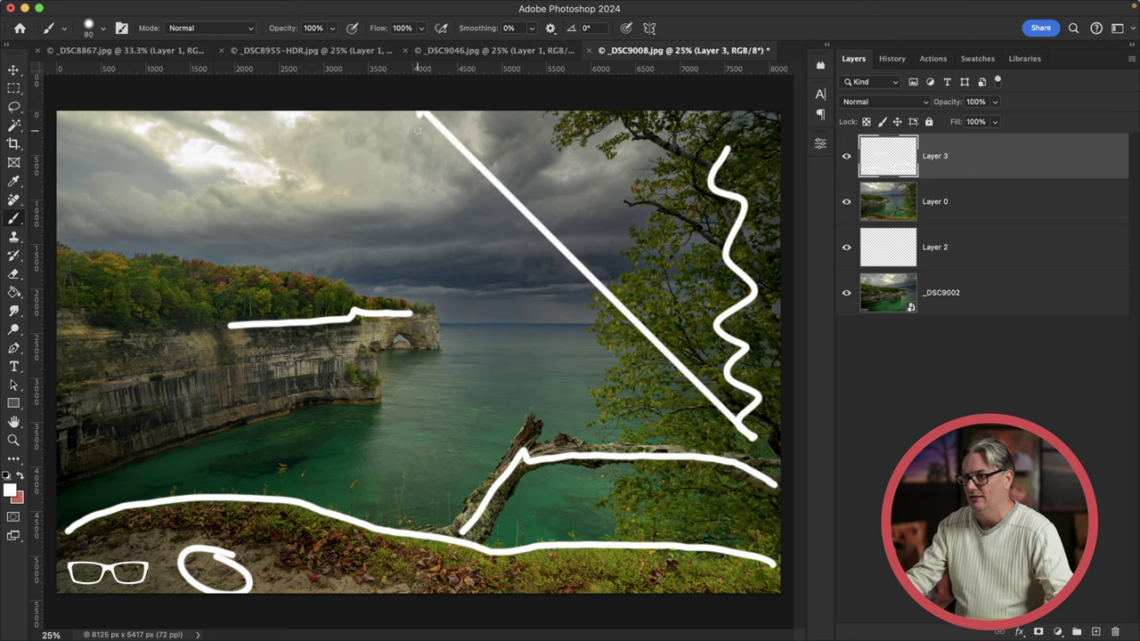
pyautogui.moveTo(419, 114); pyautogui.dragTo(422, 592)
pyautogui.press('super+z')
pyautogui.press('super+z')
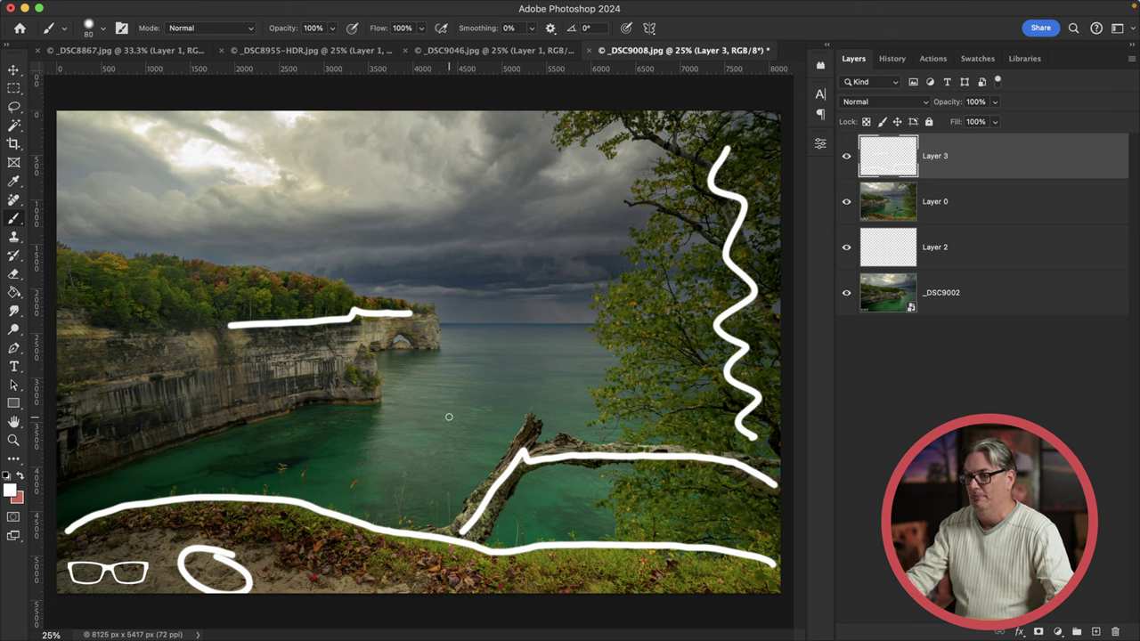
pyautogui.moveTo(422, 112); pyautogui.dragTo(421, 592)
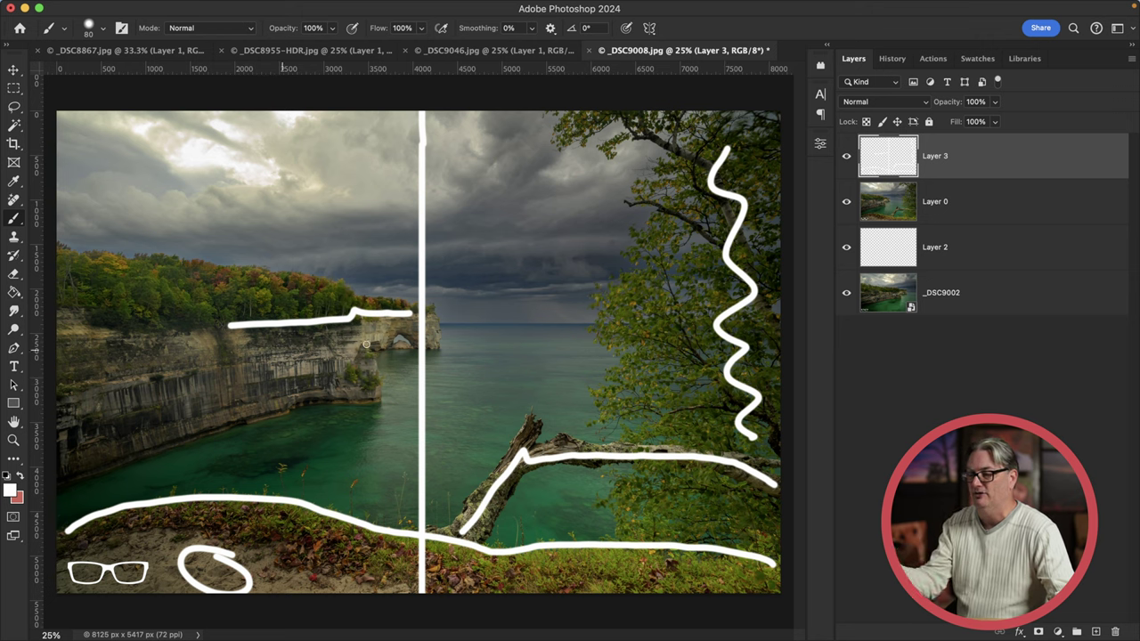
pyautogui.click(846, 156)
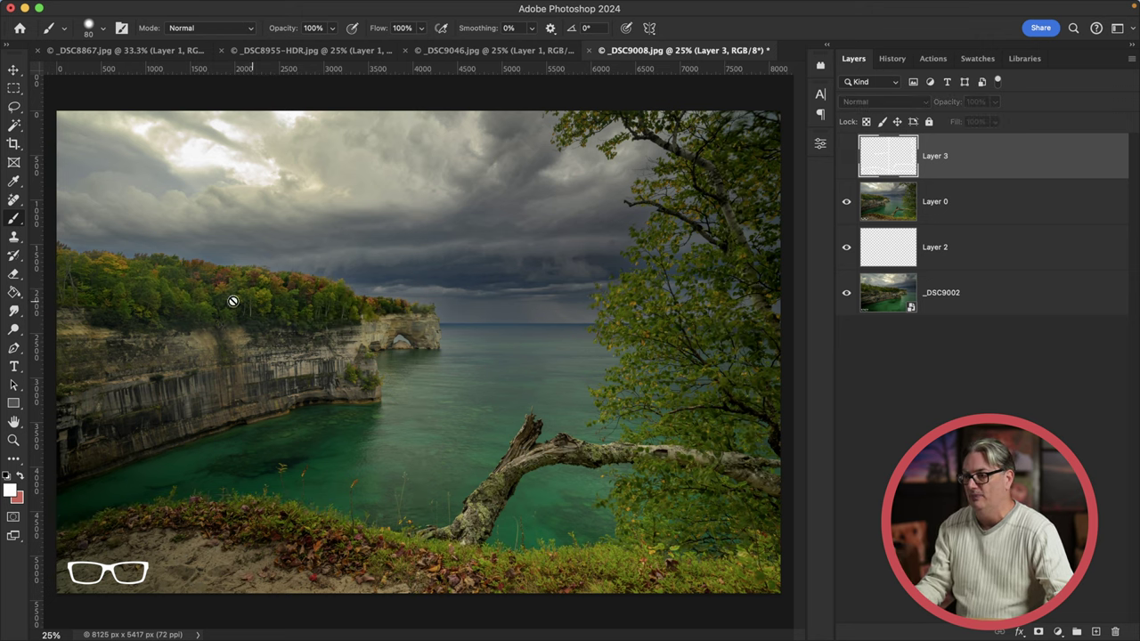
# Compare the tree-framed Layer 0 shot against the cliff view, briefly showing Layer 3's annotations.
pyautogui.click(846, 199)
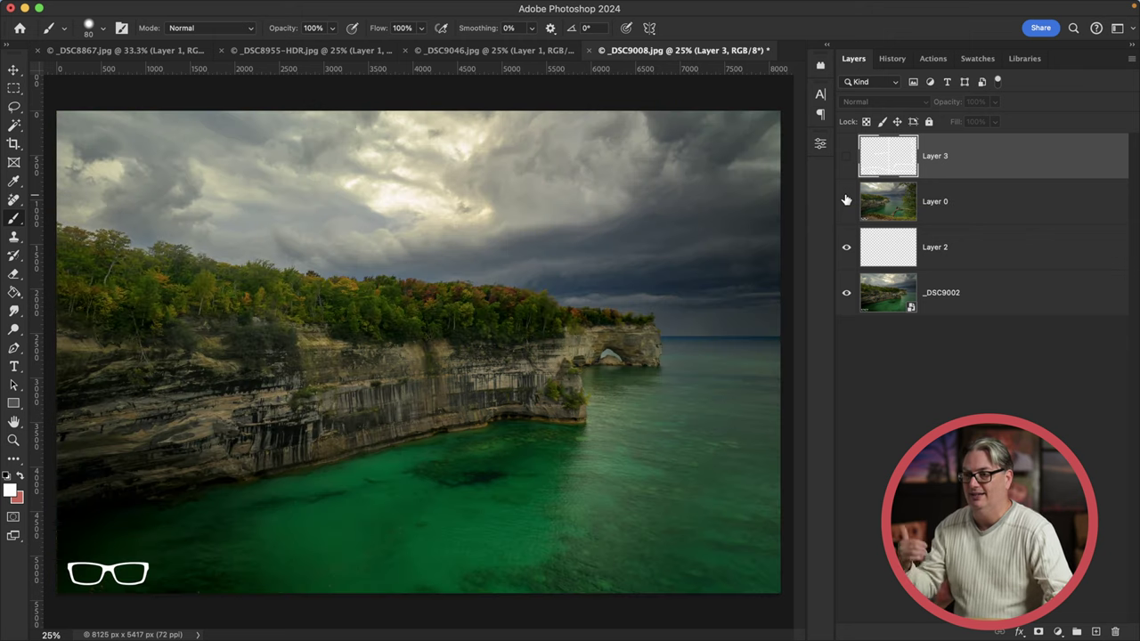
pyautogui.click(846, 199)
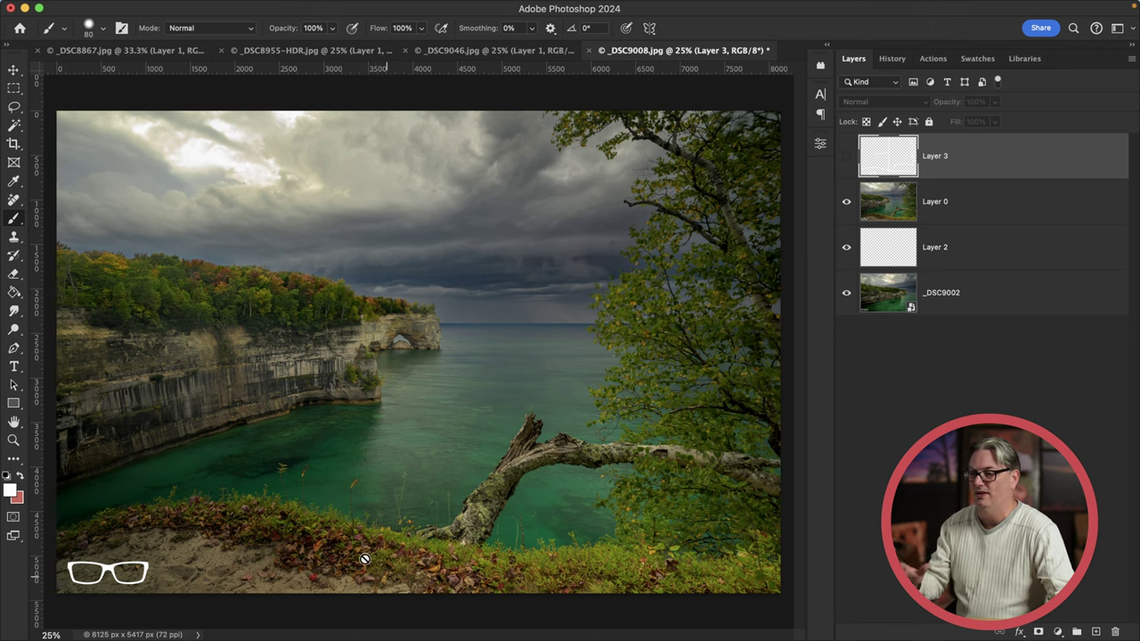
pyautogui.click(844, 203)
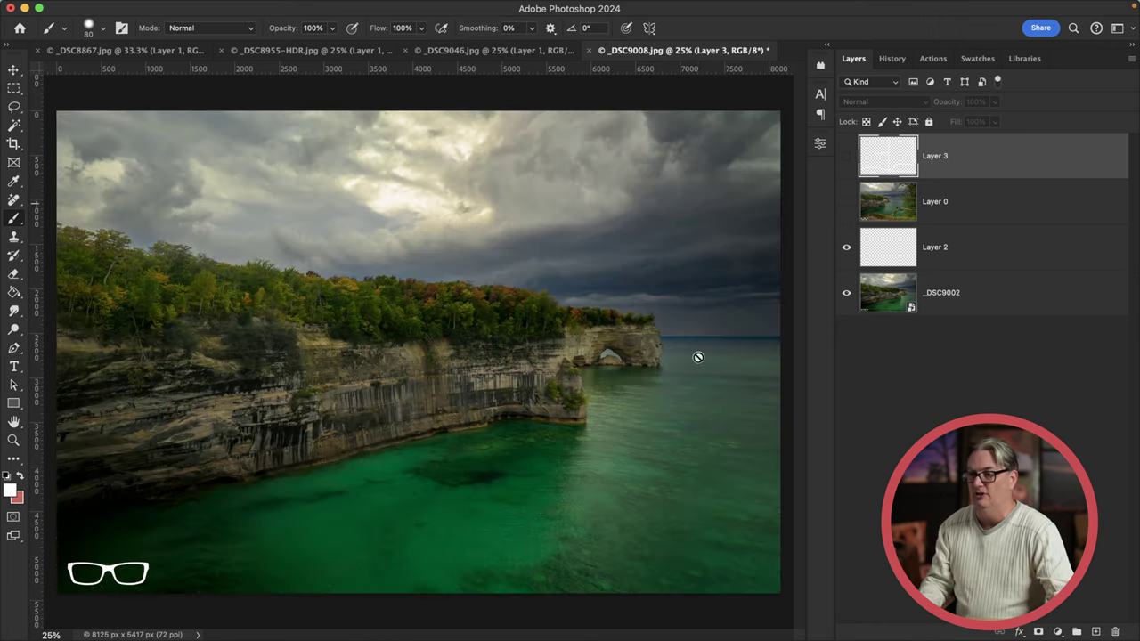
pyautogui.click(847, 203)
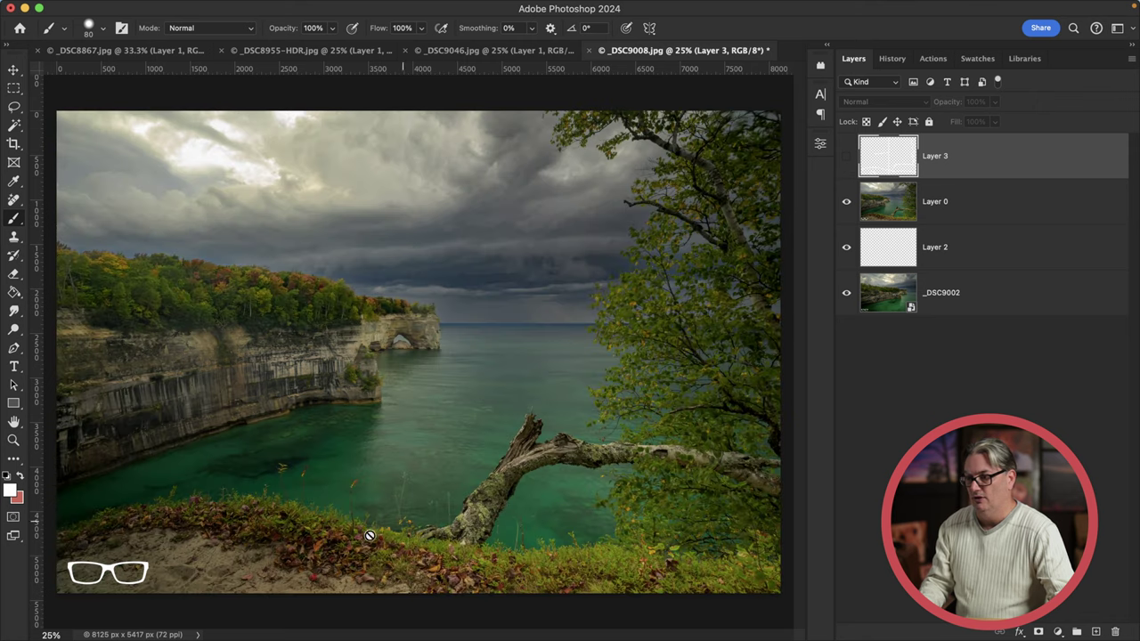
pyautogui.click(847, 157)
pyautogui.moveTo(368, 552); pyautogui.dragTo(402, 551)
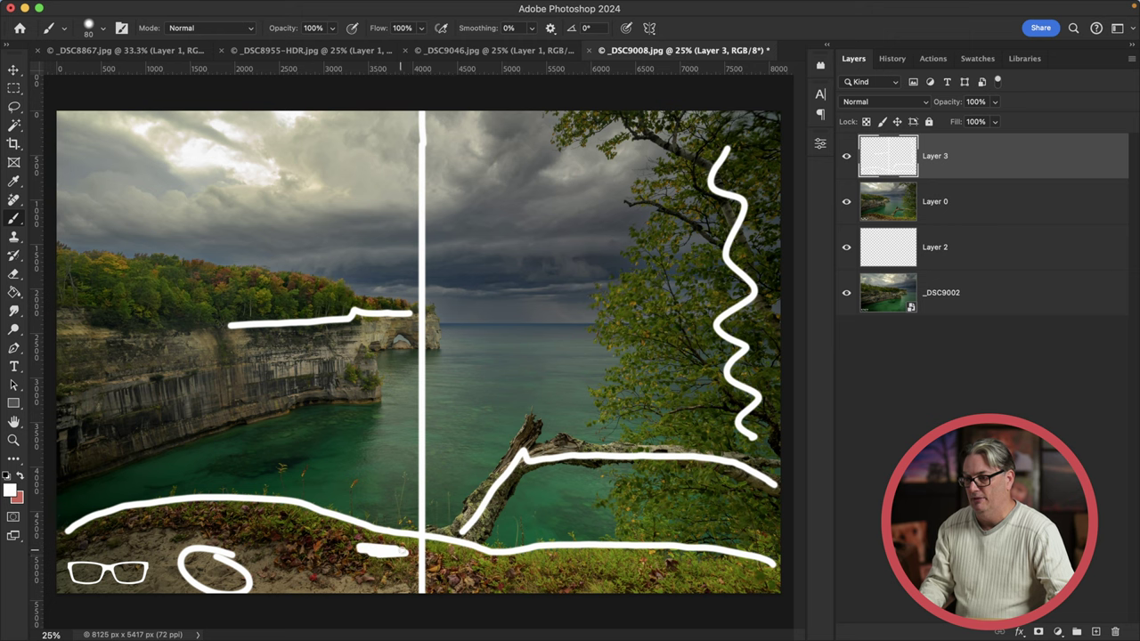
pyautogui.click(847, 156)
pyautogui.click(846, 202)
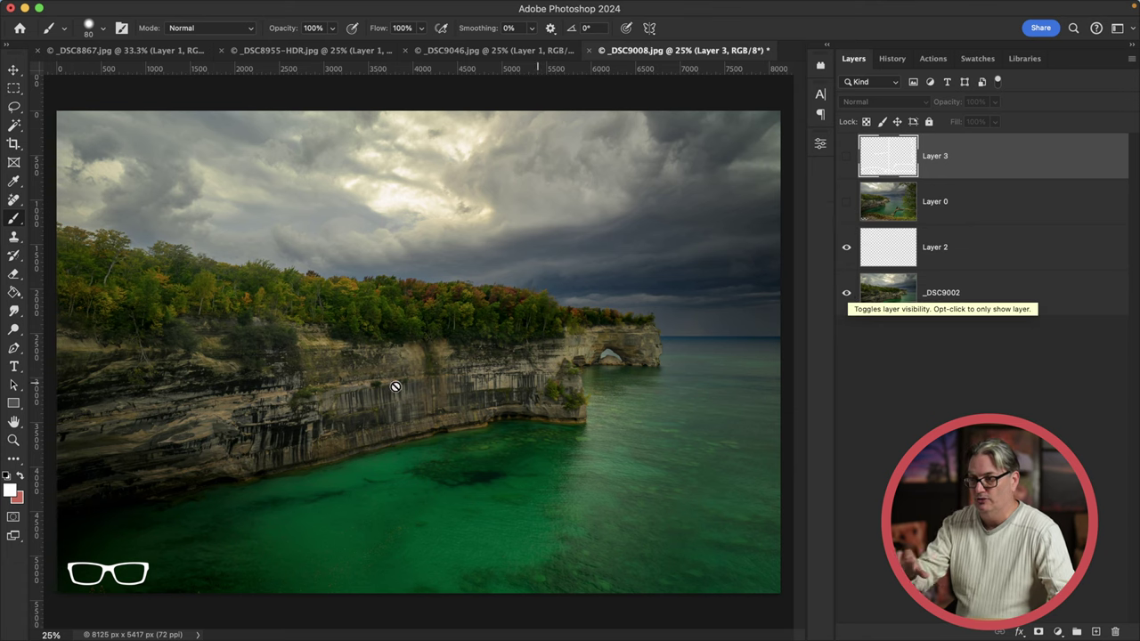
# Select Layer 2 as the paint target, leaving Layer 0 hidden after another comparison.
pyautogui.click(876, 262)
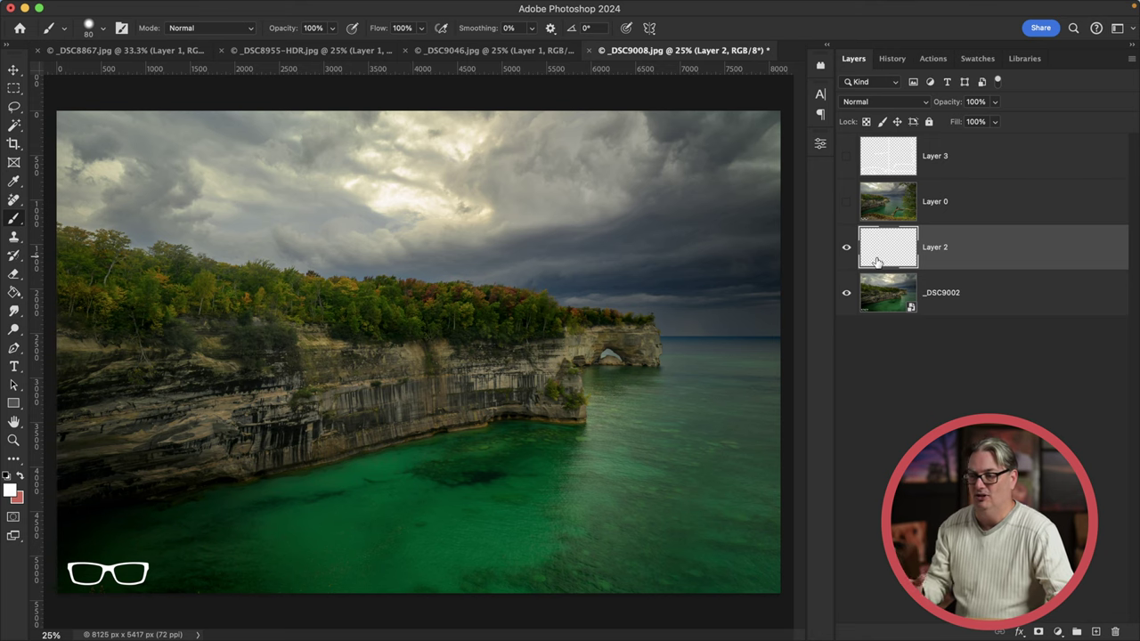
pyautogui.click(847, 203)
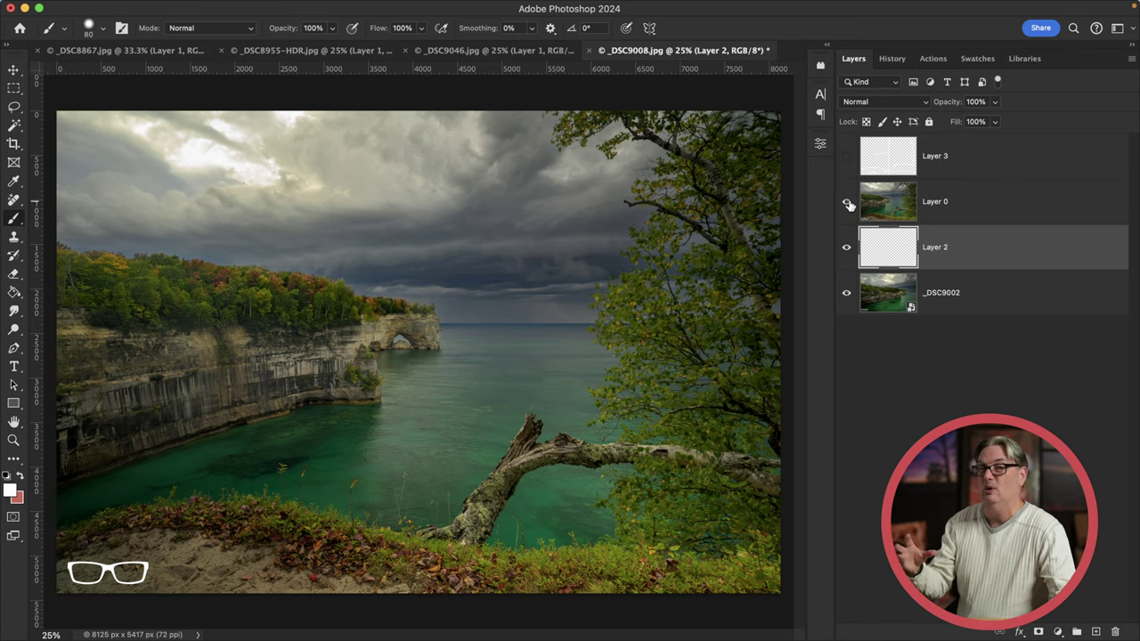
pyautogui.click(850, 206)
pyautogui.click(848, 204)
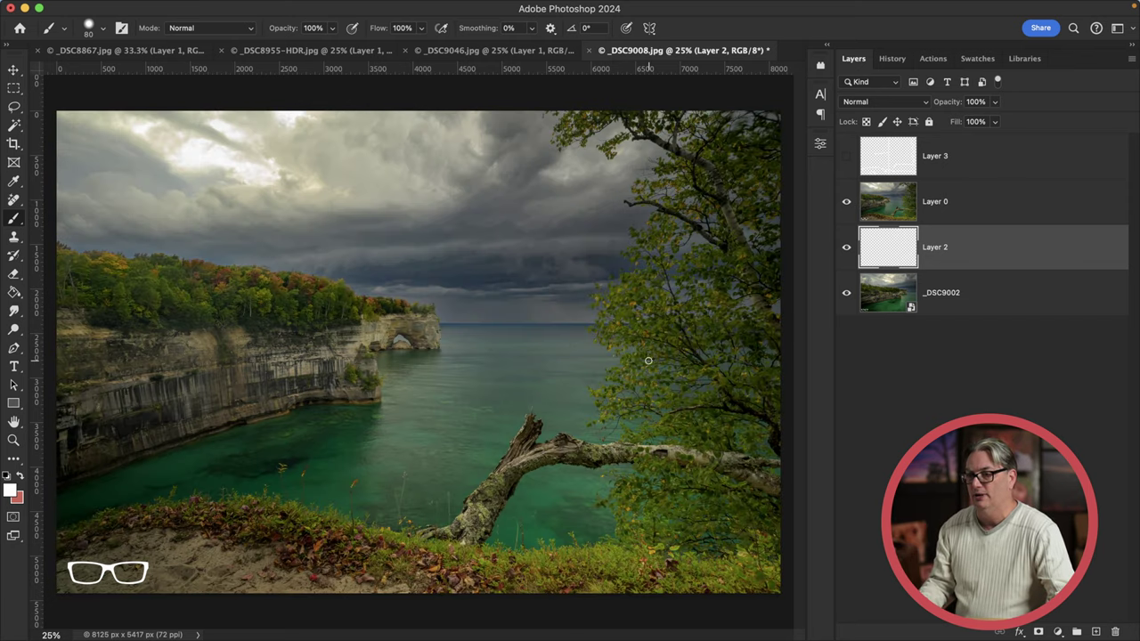
pyautogui.click(846, 203)
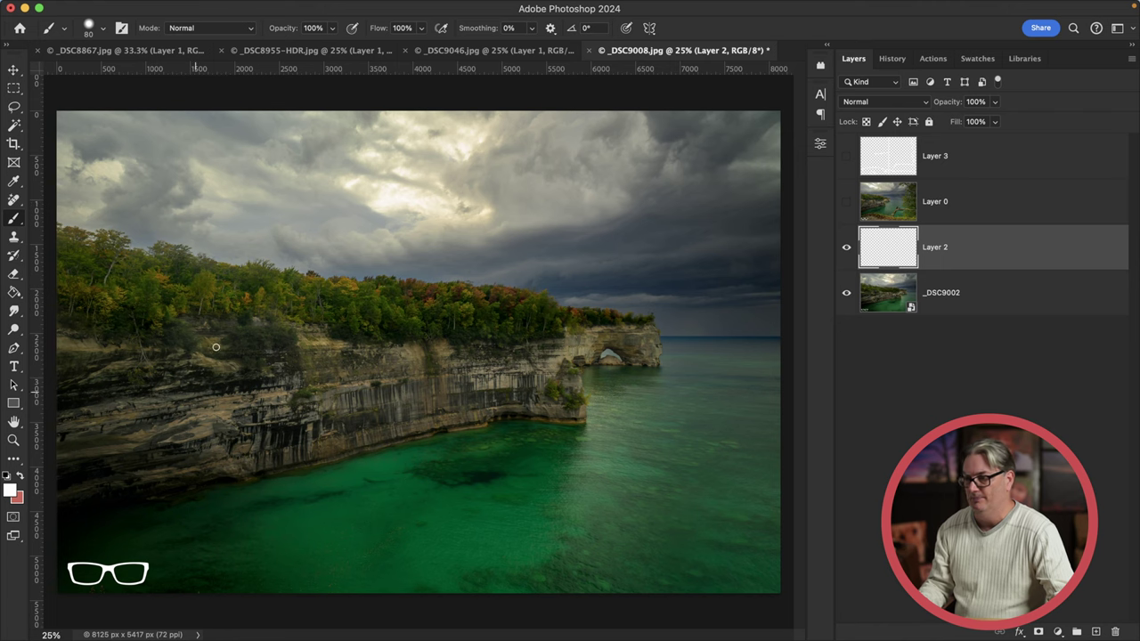
# Paint white lines along the treetop ridge and waterline plus a water zigzag, comparing with Layer 0.
pyautogui.moveTo(35, 231)
pyautogui.mouseDown()
pyautogui.moveTo(266, 276)
pyautogui.moveTo(641, 314)
pyautogui.mouseUp()
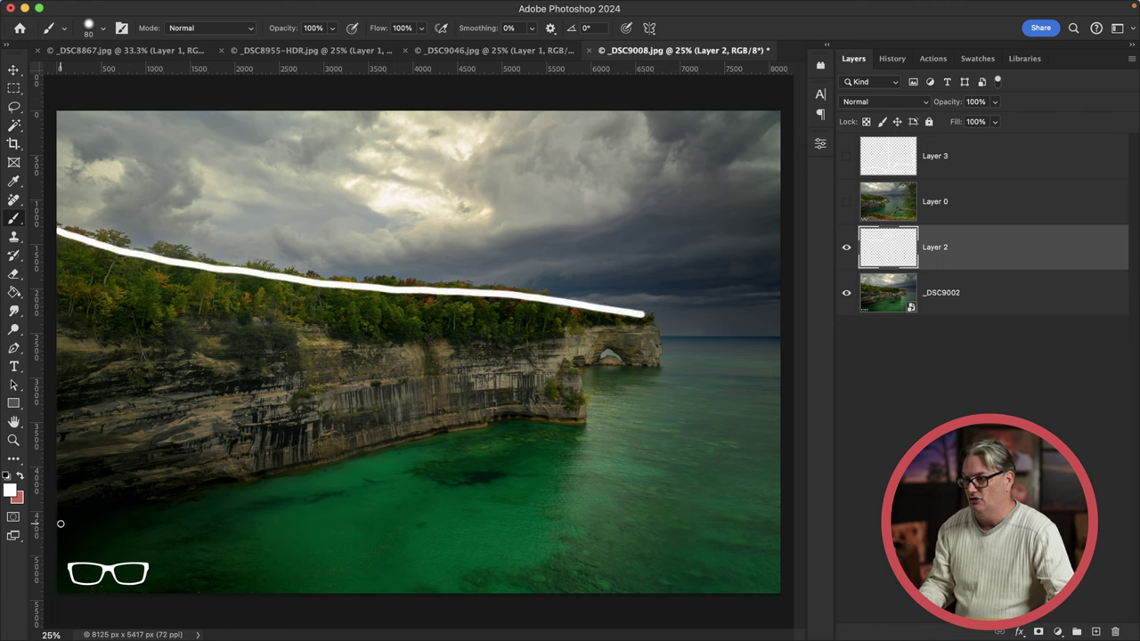
pyautogui.moveTo(59, 525); pyautogui.dragTo(570, 429)
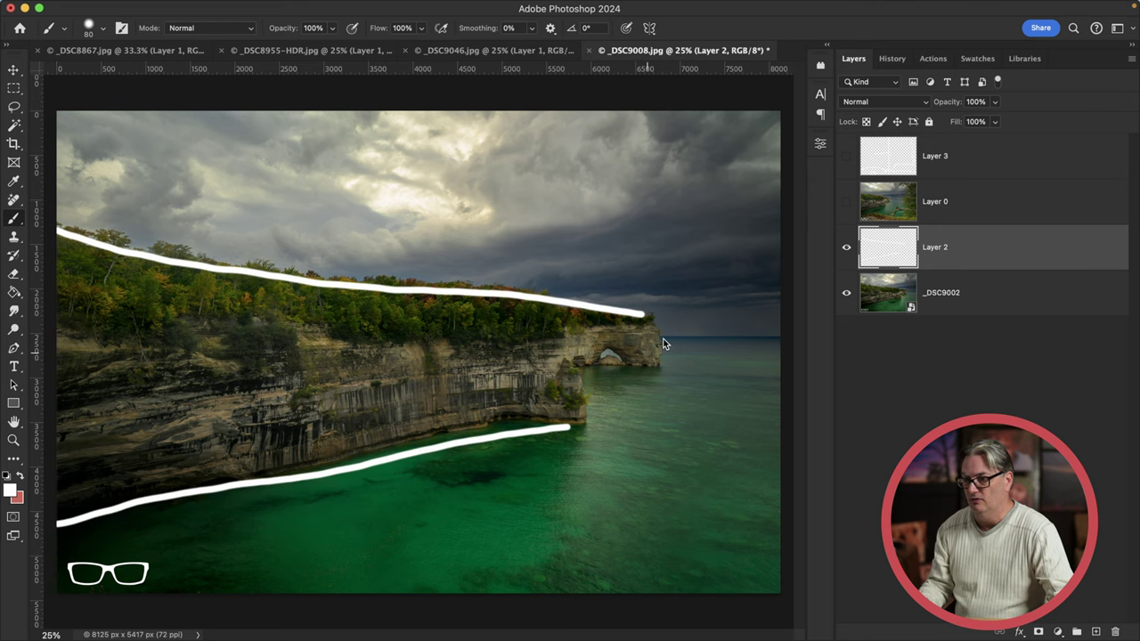
pyautogui.click(846, 202)
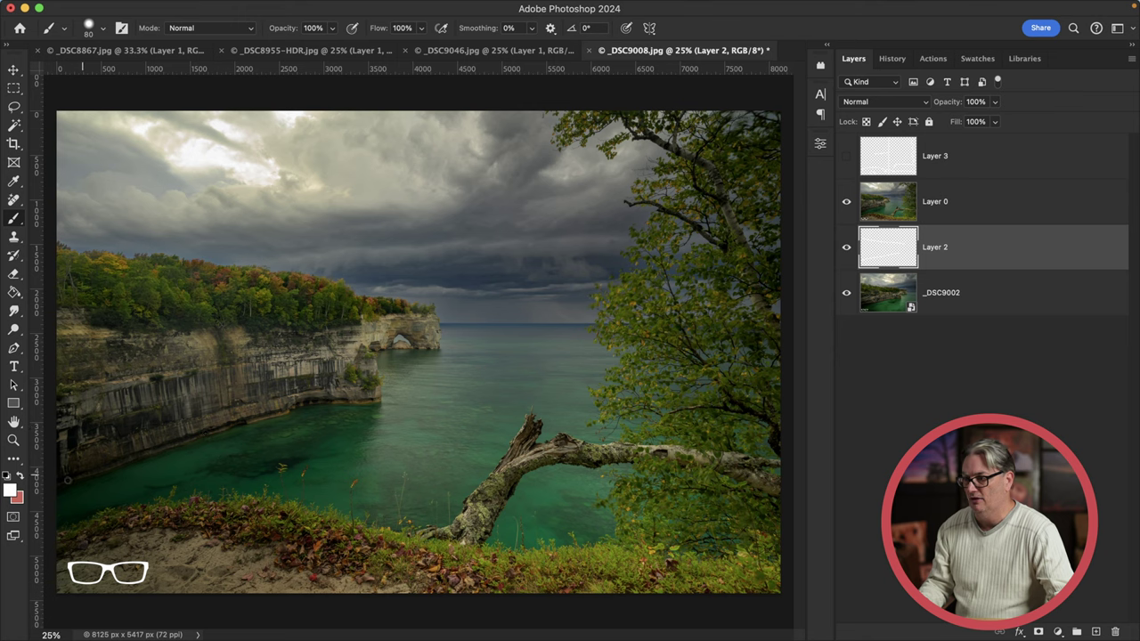
pyautogui.click(846, 201)
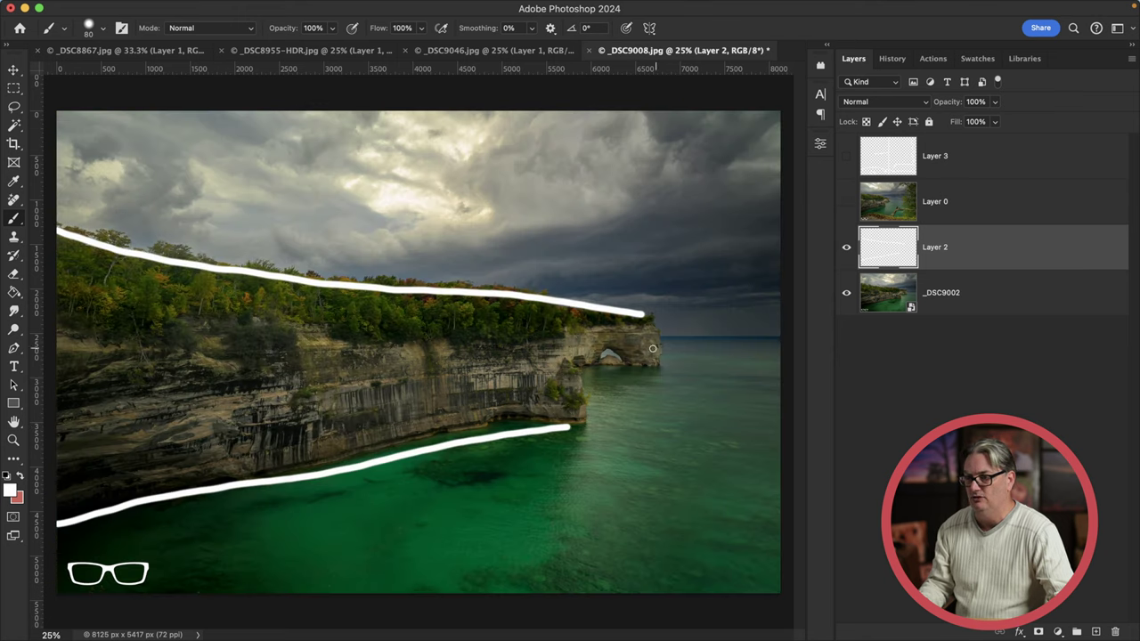
pyautogui.click(847, 202)
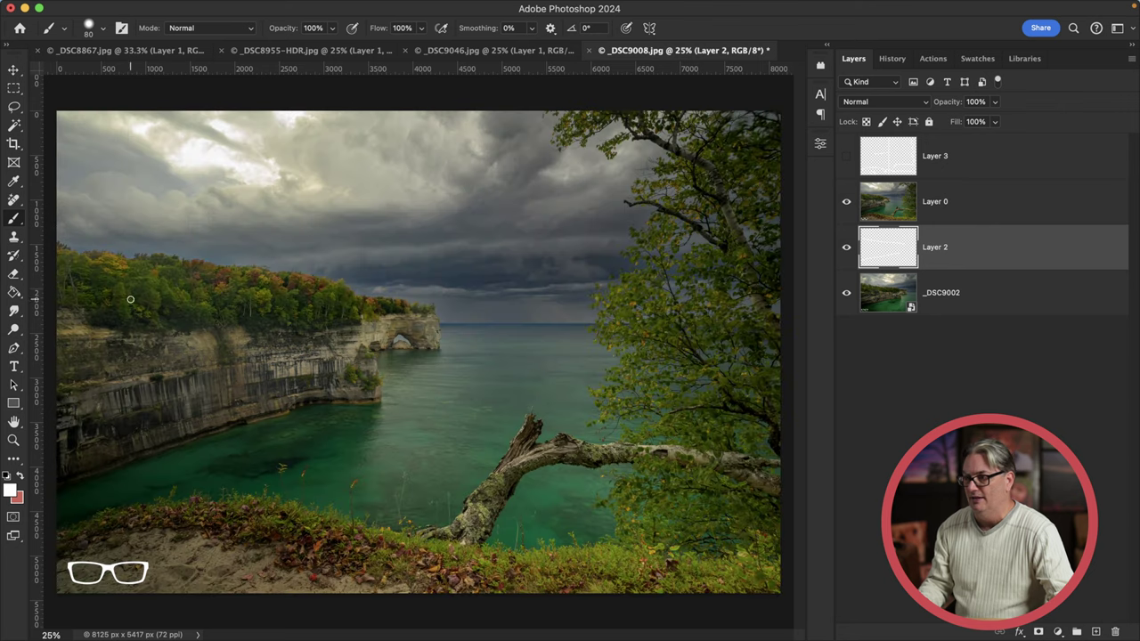
pyautogui.click(847, 202)
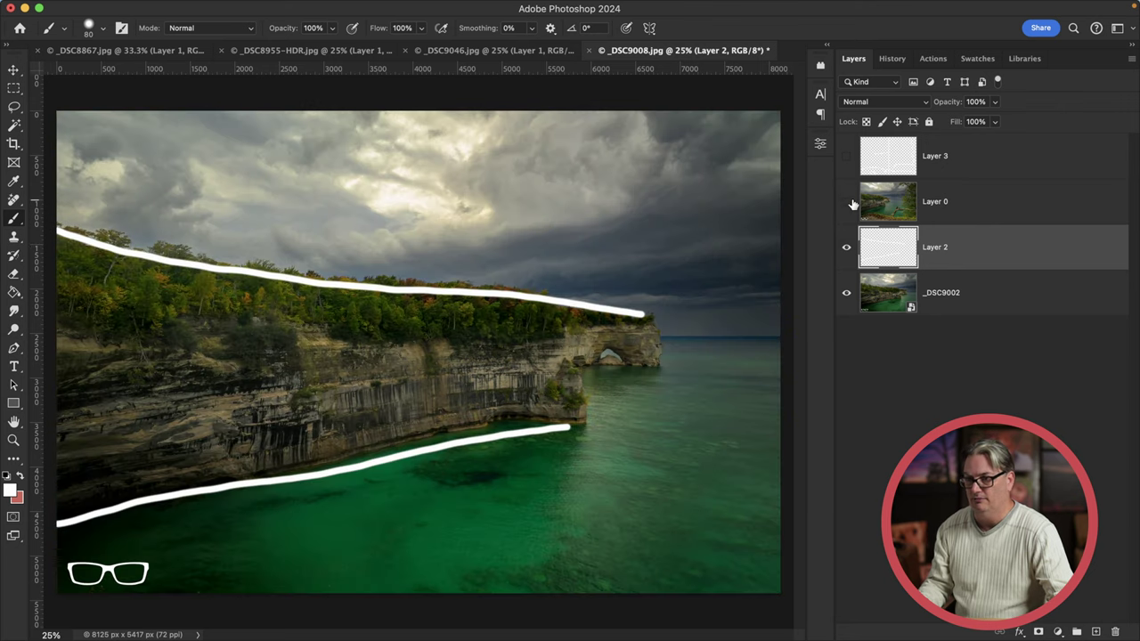
pyautogui.moveTo(517, 494)
pyautogui.mouseDown()
pyautogui.moveTo(407, 529)
pyautogui.moveTo(435, 558)
pyautogui.moveTo(571, 585)
pyautogui.mouseUp()
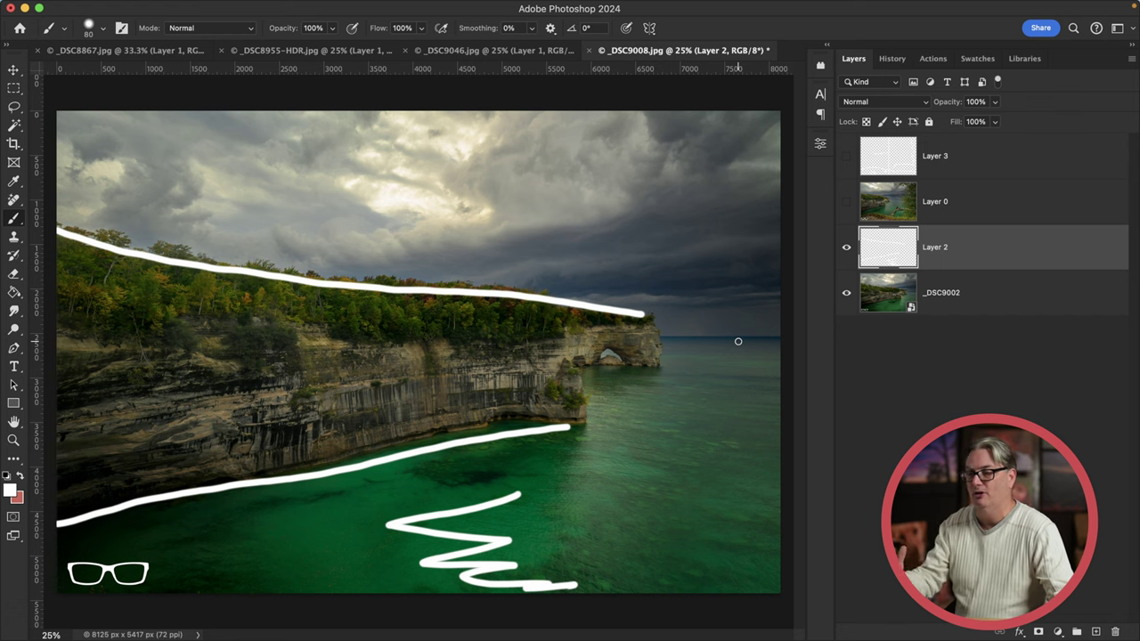
pyautogui.click(846, 204)
# Hide Layer 0 and switch to the vertical _DSC9046.jpg cliff photo.
pyautogui.click(847, 206)
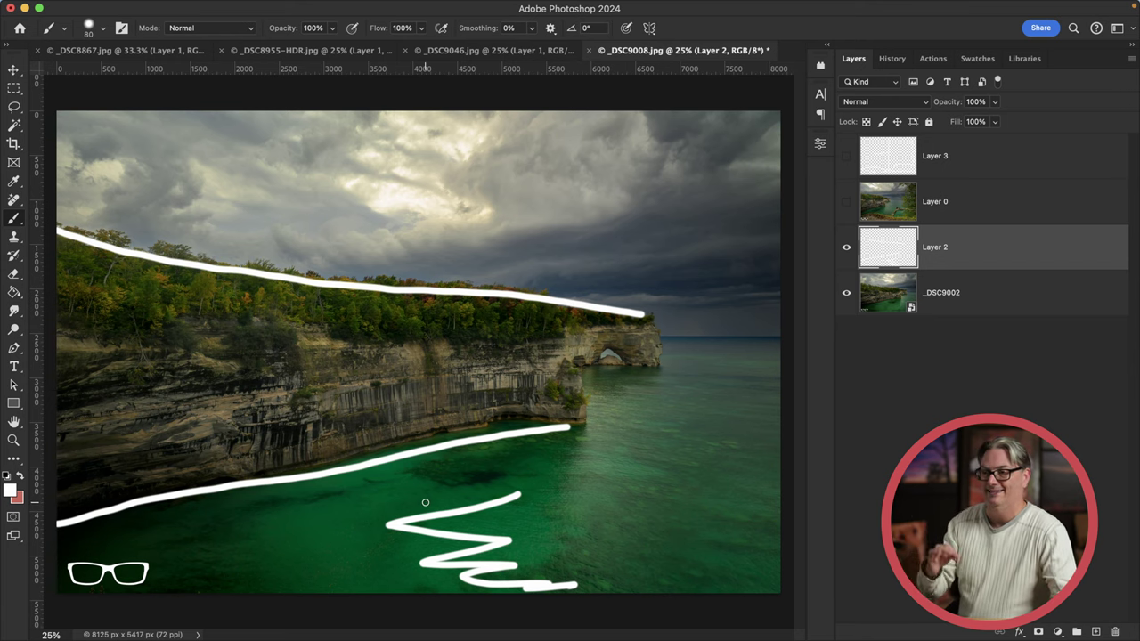
pyautogui.click(436, 51)
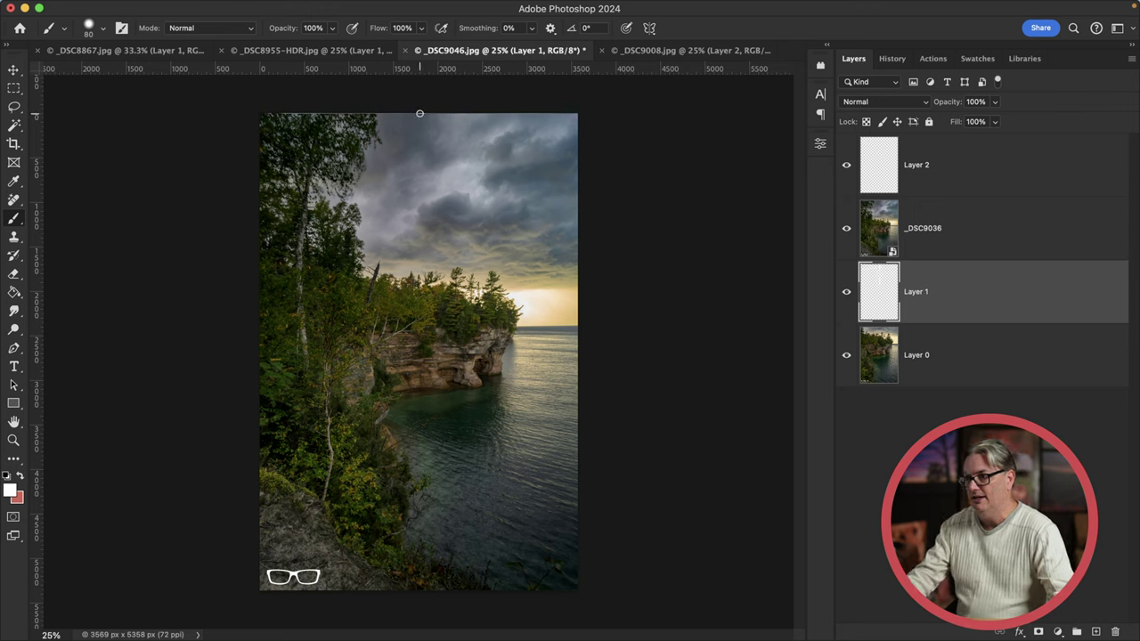
pyautogui.moveTo(420, 113)
pyautogui.mouseDown()
pyautogui.moveTo(421, 175)
pyautogui.moveTo(420, 131)
pyautogui.mouseUp()
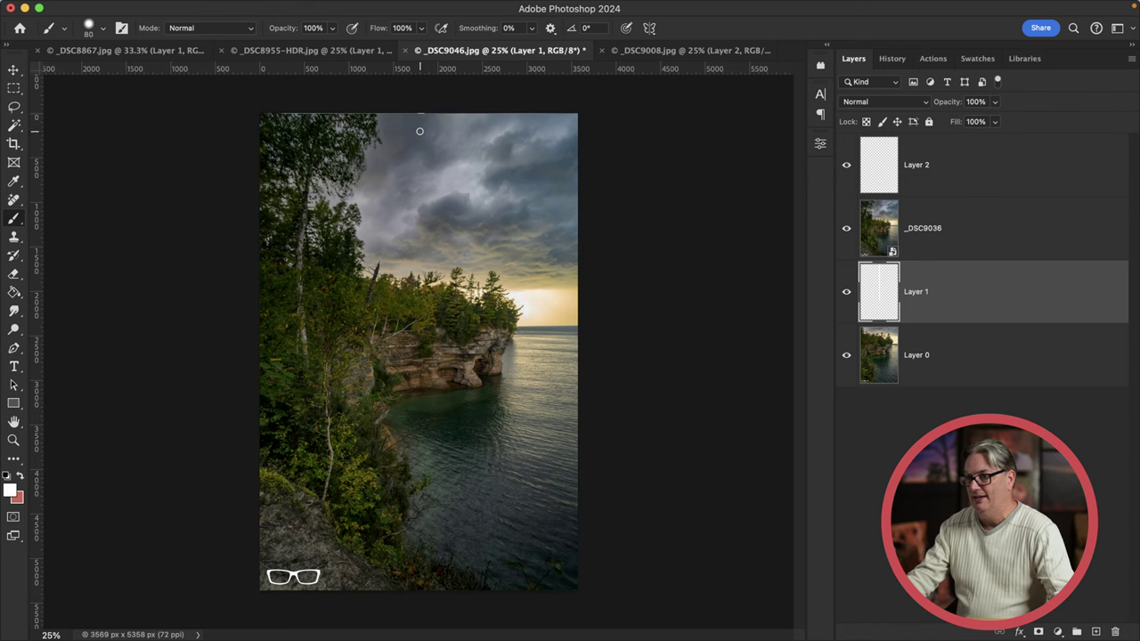
pyautogui.click(969, 172)
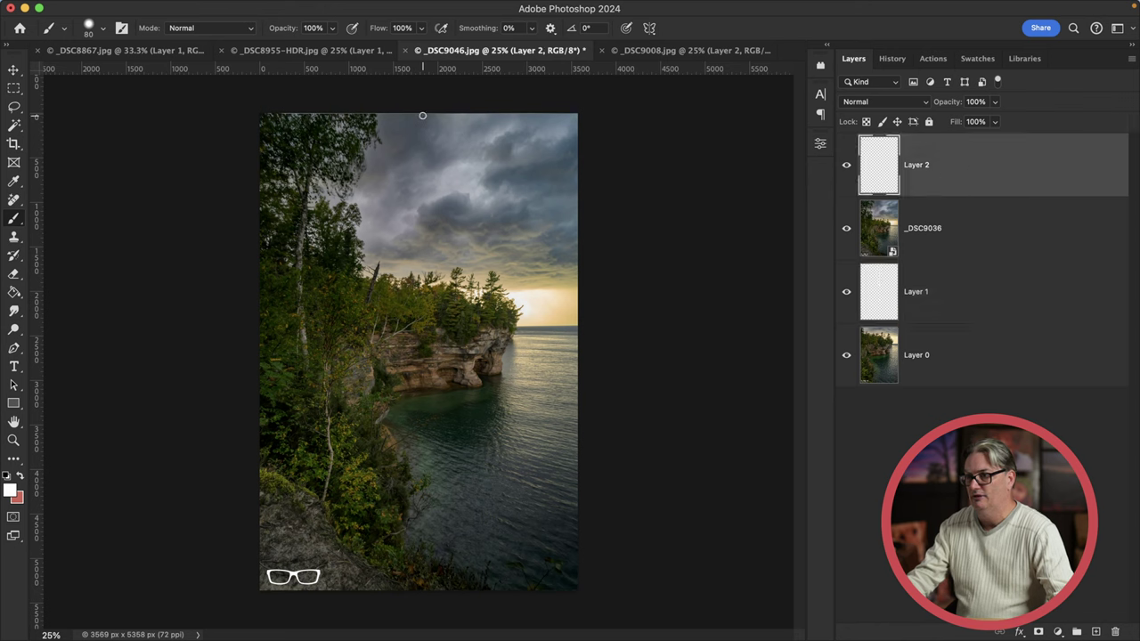
pyautogui.moveTo(422, 116); pyautogui.dragTo(415, 606)
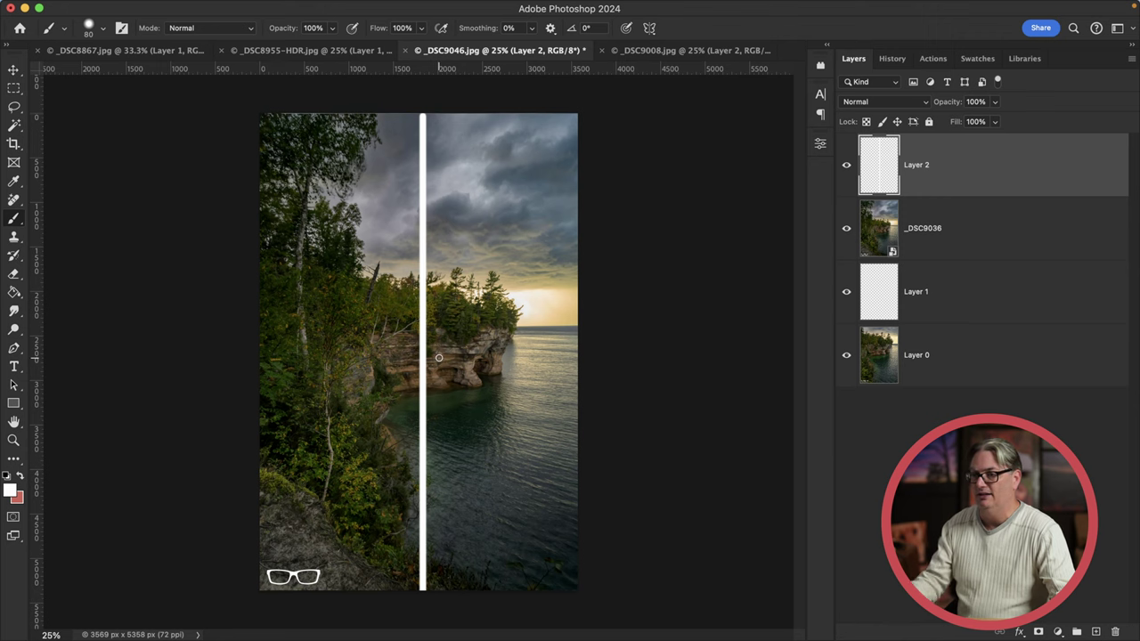
pyautogui.hotkey('ctrl', 'z')
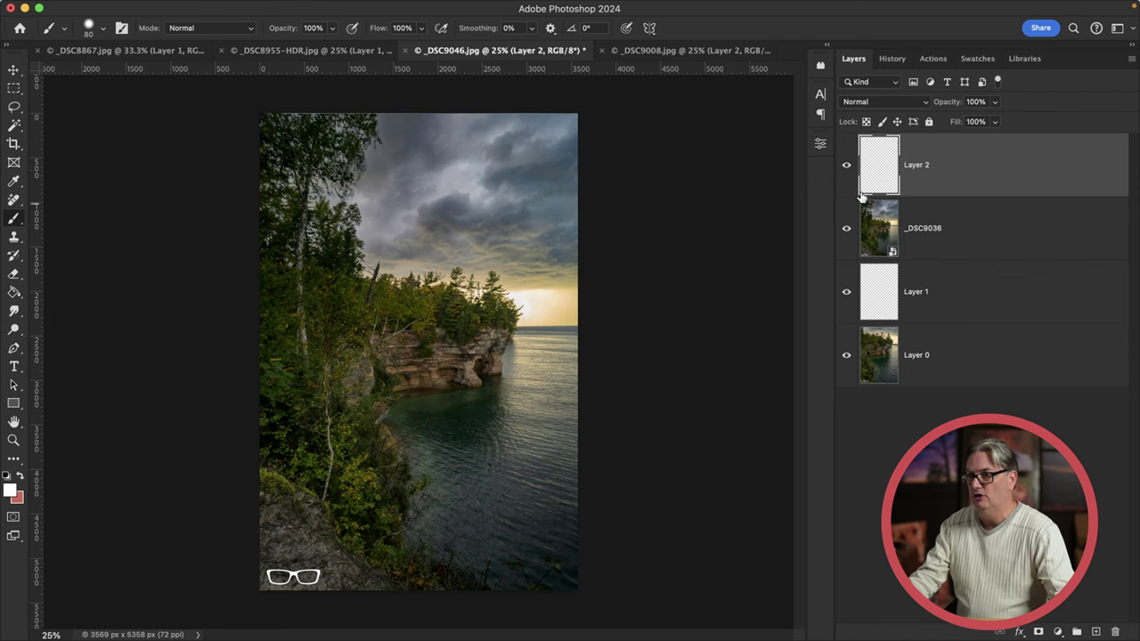
# Hide Layer 2 and the _DSC9036 photo, and select Layer 1 for painting.
pyautogui.click(846, 164)
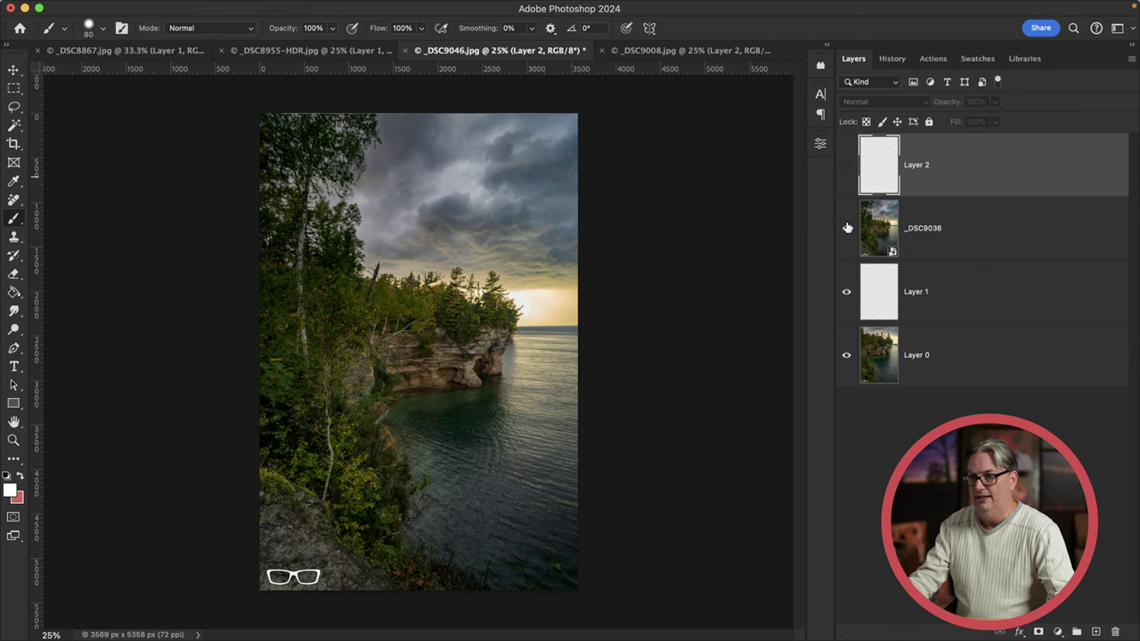
pyautogui.click(846, 228)
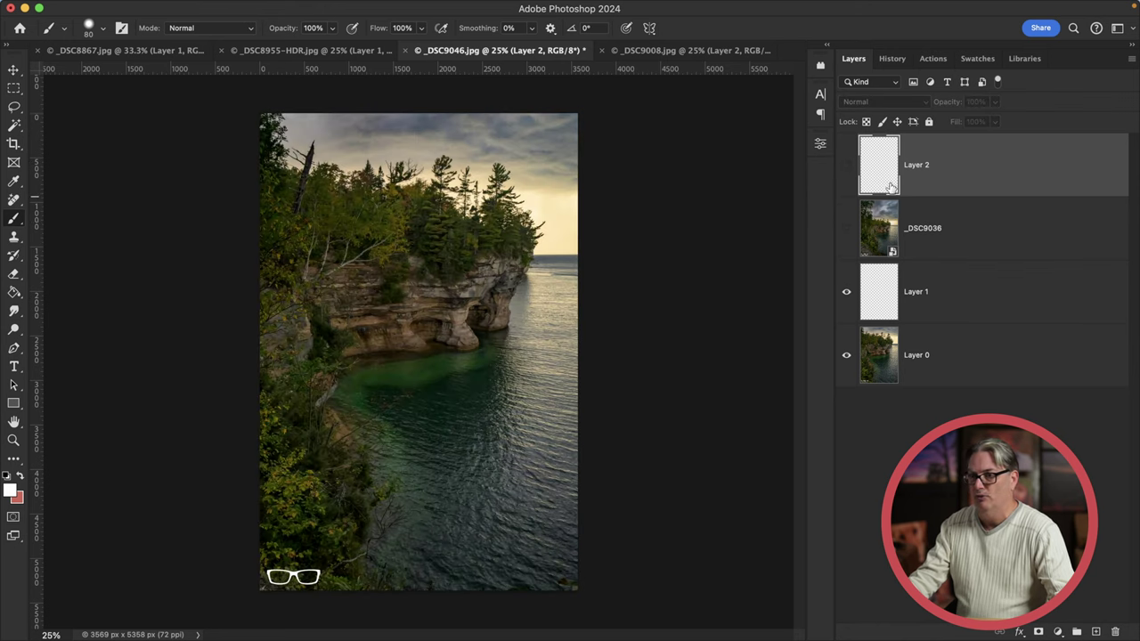
pyautogui.click(921, 289)
# Draw two curved white lines up the shoreline, undoing a stray loop around the cliff.
pyautogui.moveTo(500, 167)
pyautogui.mouseDown()
pyautogui.moveTo(301, 163)
pyautogui.moveTo(274, 190)
pyautogui.moveTo(323, 399)
pyautogui.moveTo(442, 406)
pyautogui.moveTo(522, 370)
pyautogui.moveTo(538, 262)
pyautogui.moveTo(488, 171)
pyautogui.mouseUp()
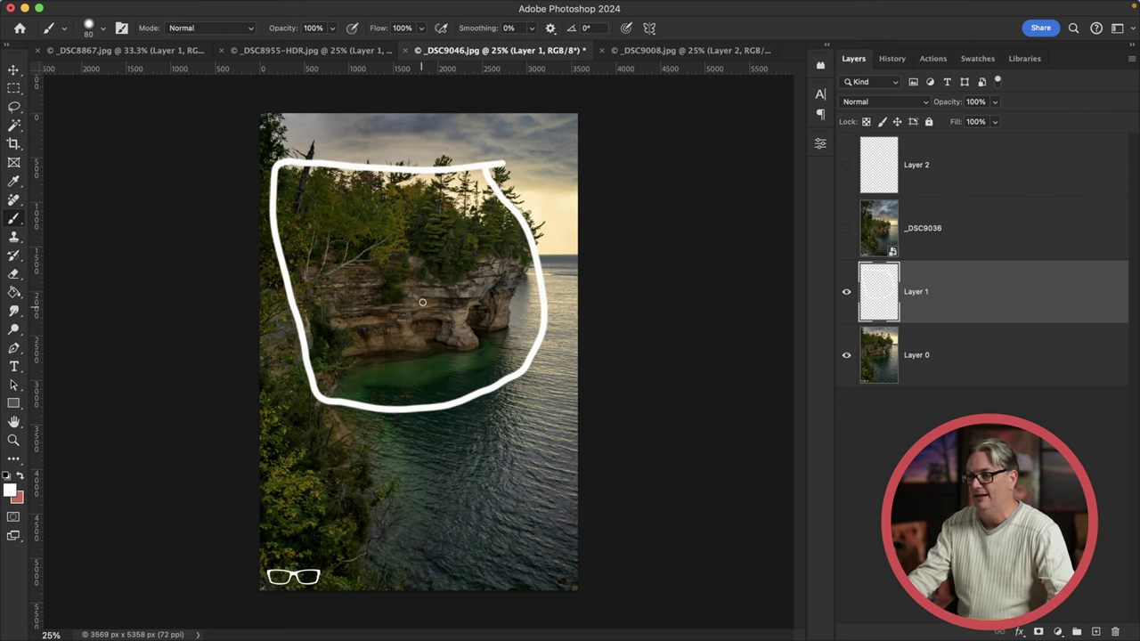
pyautogui.press('super+z')
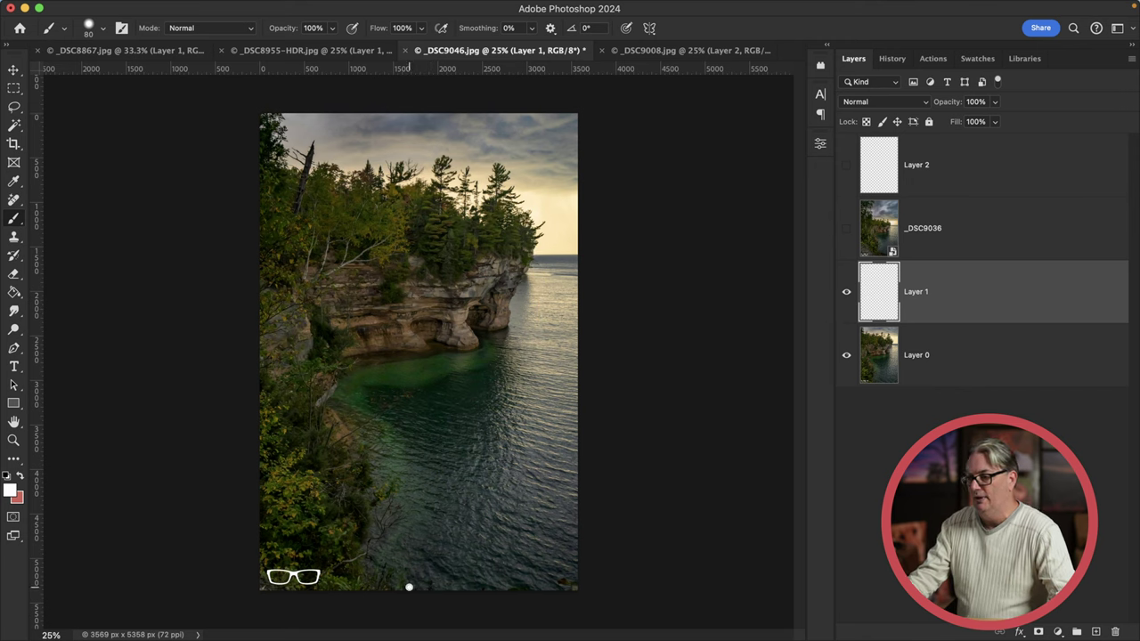
pyautogui.moveTo(409, 587)
pyautogui.mouseDown()
pyautogui.moveTo(419, 478)
pyautogui.moveTo(367, 395)
pyautogui.moveTo(449, 381)
pyautogui.moveTo(508, 354)
pyautogui.mouseUp()
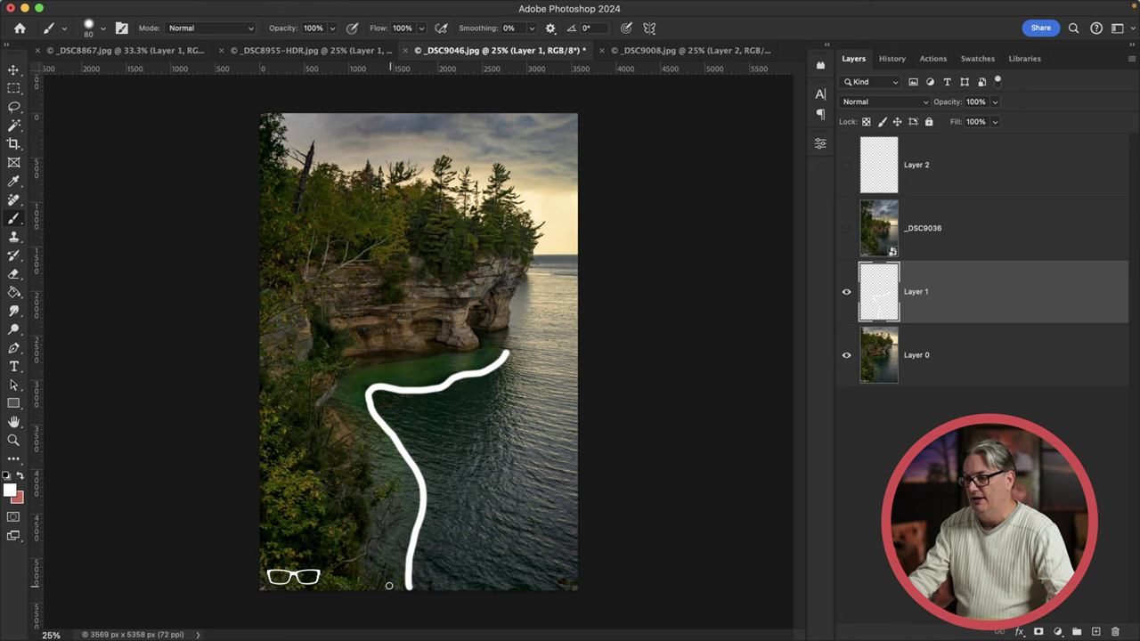
pyautogui.moveTo(388, 585)
pyautogui.mouseDown()
pyautogui.moveTo(370, 565)
pyautogui.moveTo(372, 458)
pyautogui.moveTo(334, 406)
pyautogui.moveTo(335, 383)
pyautogui.moveTo(387, 359)
pyautogui.mouseUp()
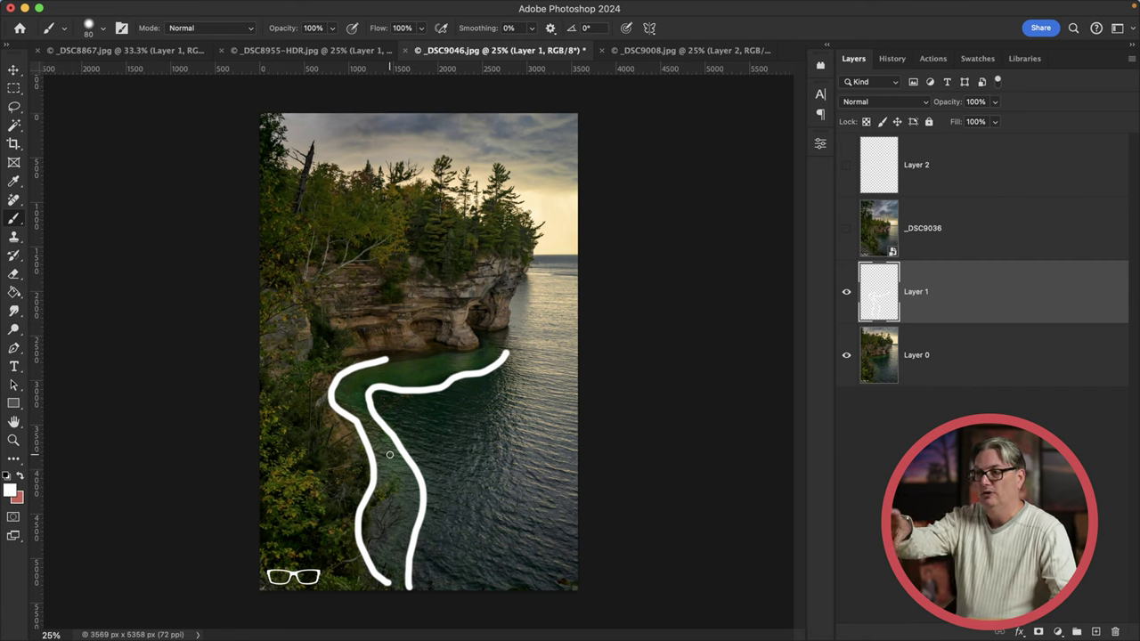
# Undo the shoreline curves, sketch test spirals and loops, then undo the sky and cliff loops.
pyautogui.press('super+z')
pyautogui.press('super+z')
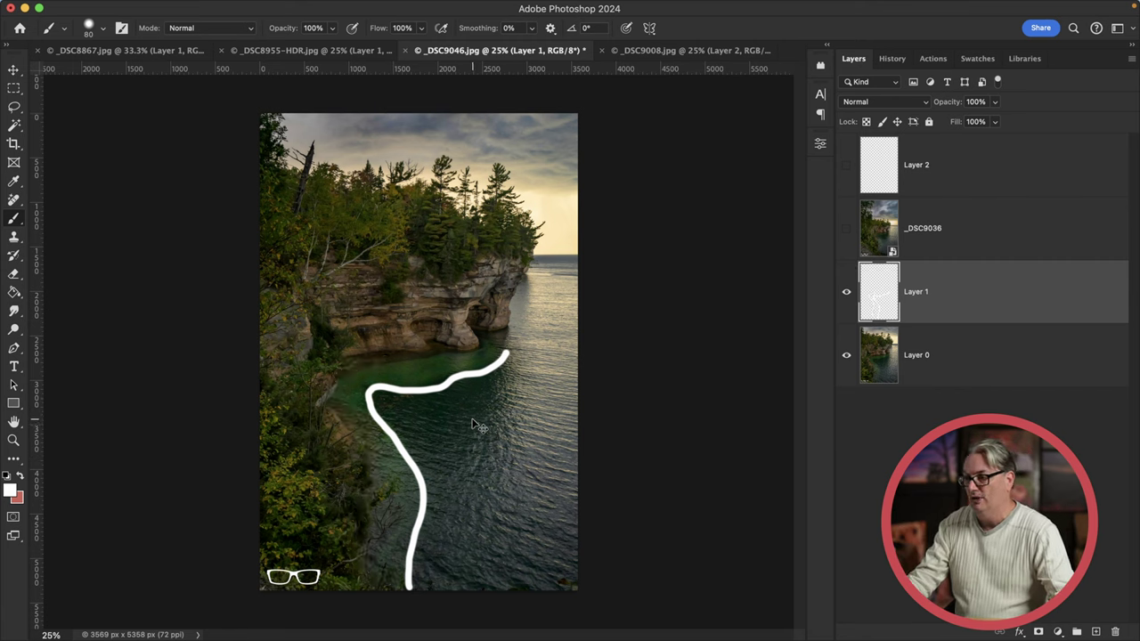
pyautogui.moveTo(314, 510)
pyautogui.mouseDown()
pyautogui.moveTo(307, 499)
pyautogui.moveTo(322, 518)
pyautogui.mouseUp()
pyautogui.moveTo(484, 535)
pyautogui.mouseDown()
pyautogui.moveTo(502, 542)
pyautogui.moveTo(485, 540)
pyautogui.mouseUp()
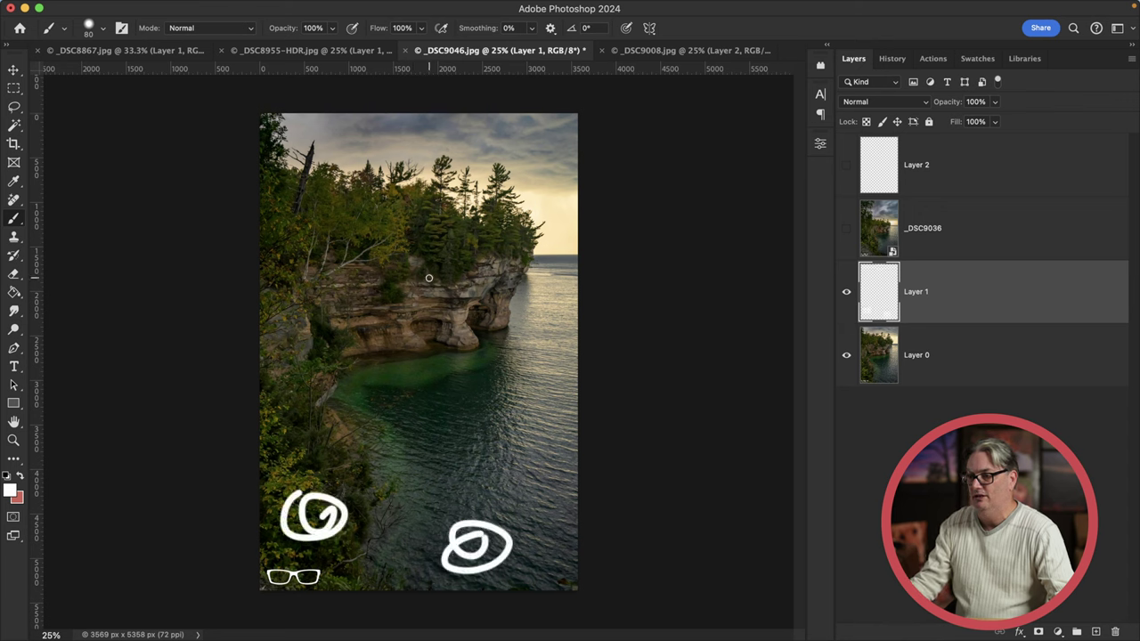
pyautogui.moveTo(431, 276); pyautogui.dragTo(438, 285)
pyautogui.moveTo(546, 131); pyautogui.dragTo(544, 129)
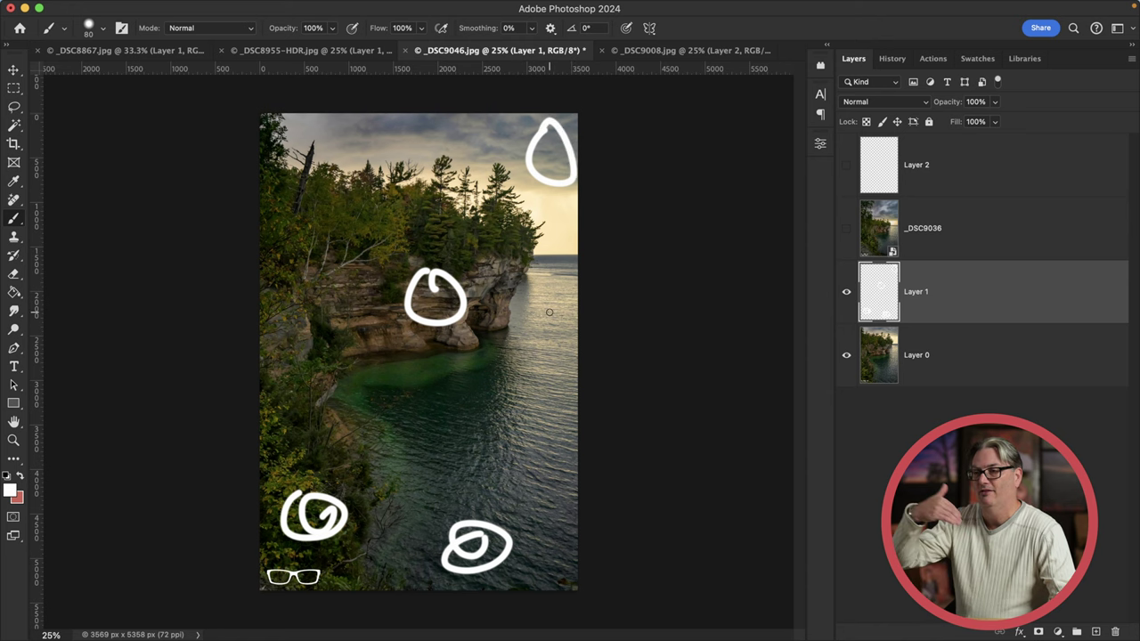
pyautogui.press('super+z')
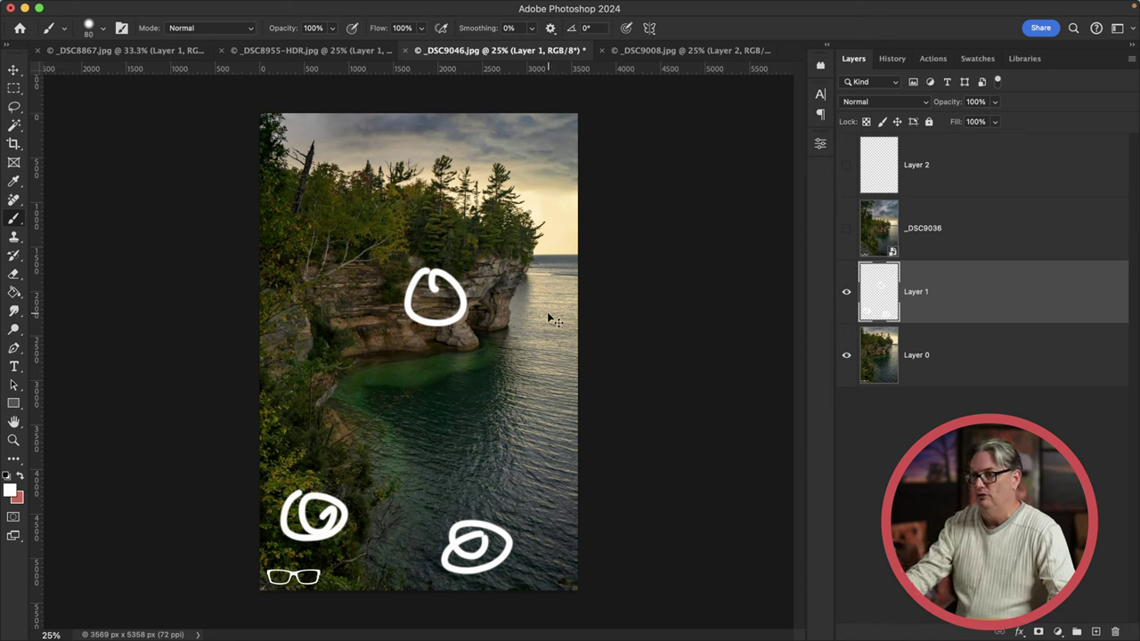
pyautogui.press('super+z')
pyautogui.press('super+z')
pyautogui.press('super+z')
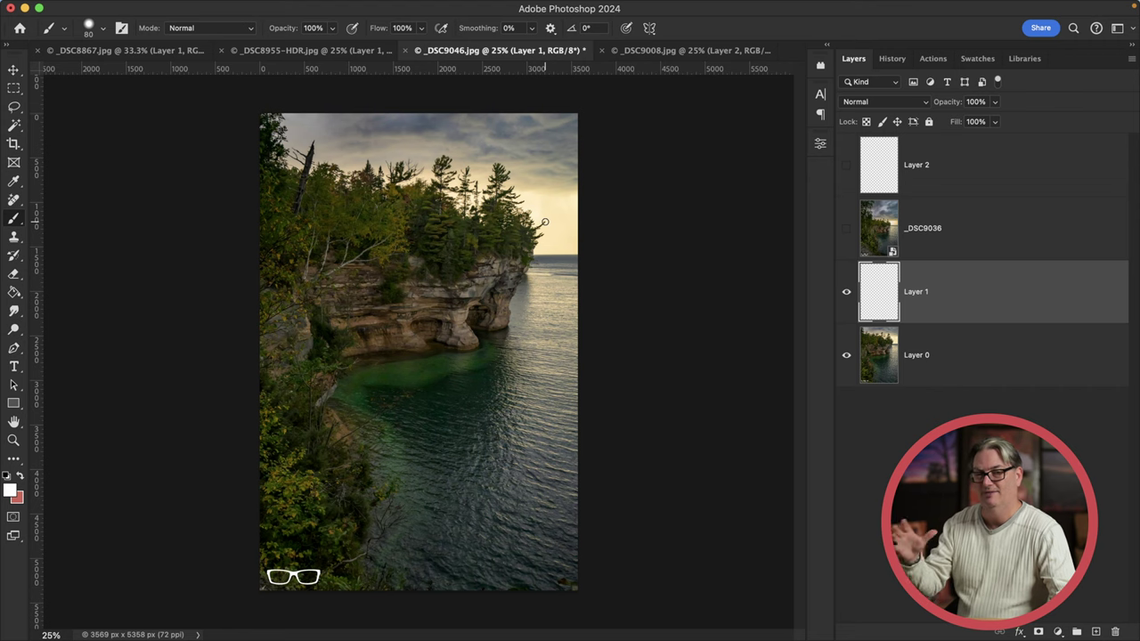
pyautogui.click(844, 229)
pyautogui.click(844, 229)
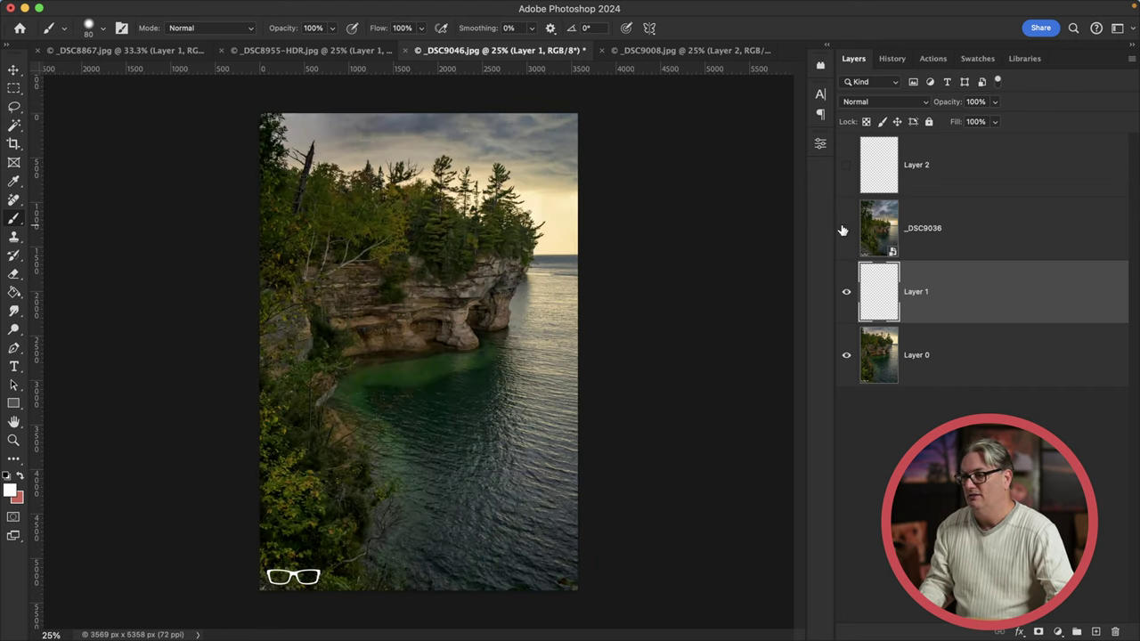